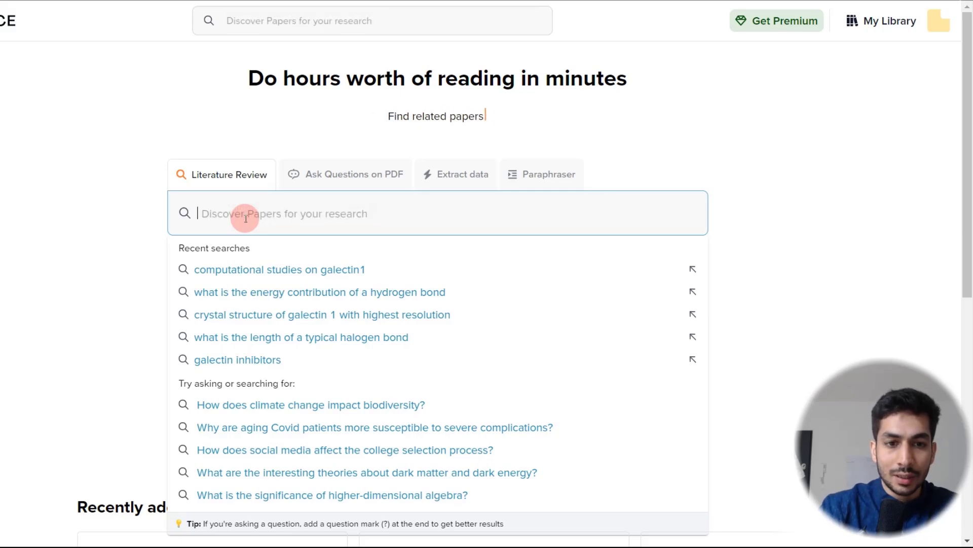
Step: Search the literature review tool for papers on "galectin 1 inhibitors"
text(ga)
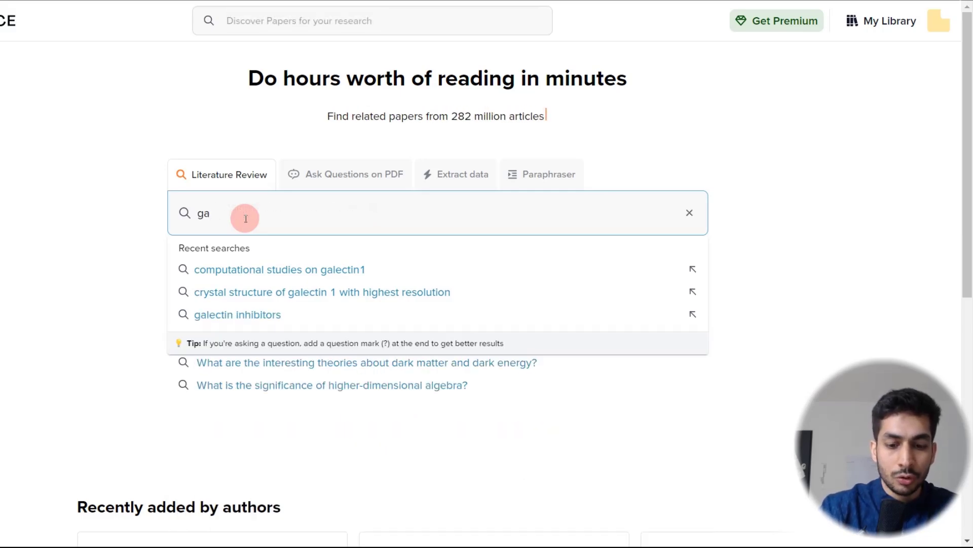
text(lectin )
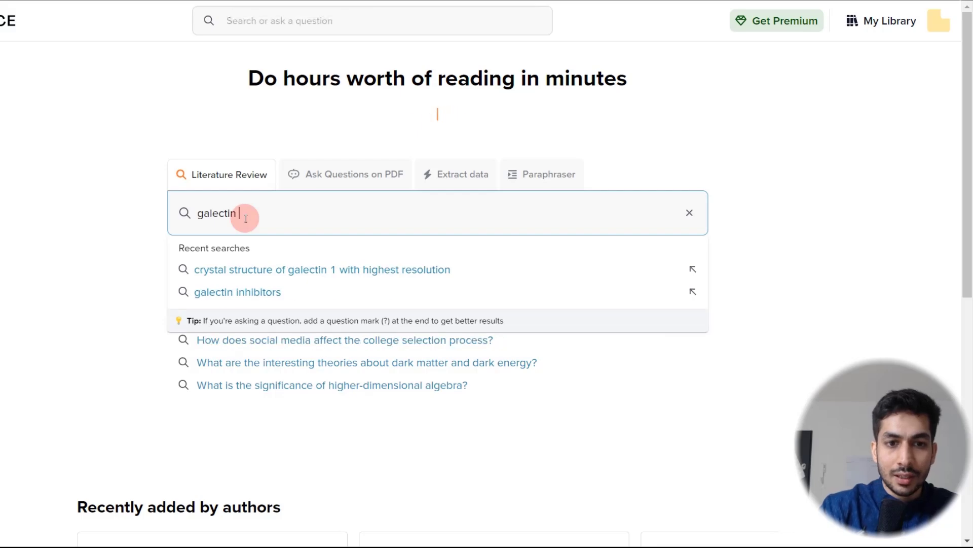
text(1 in)
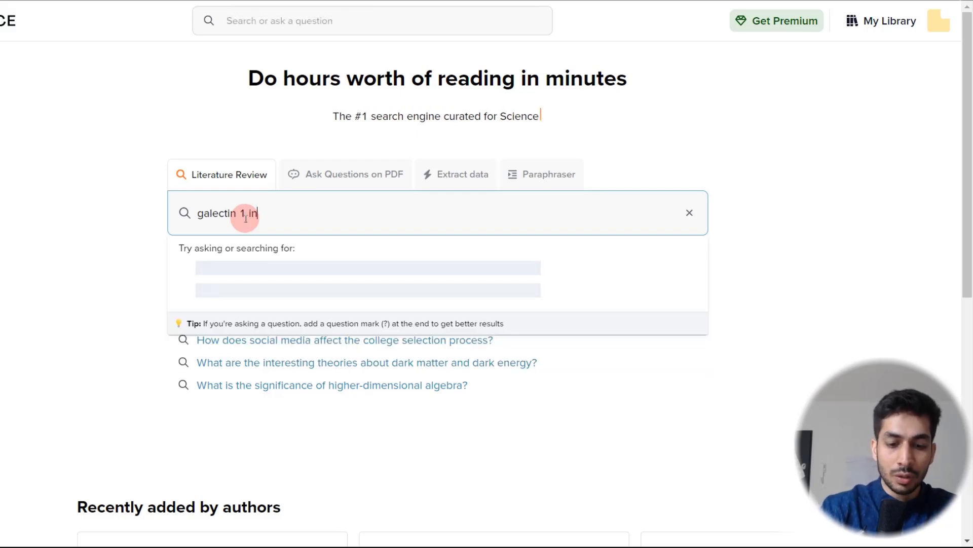
text(hibitor)
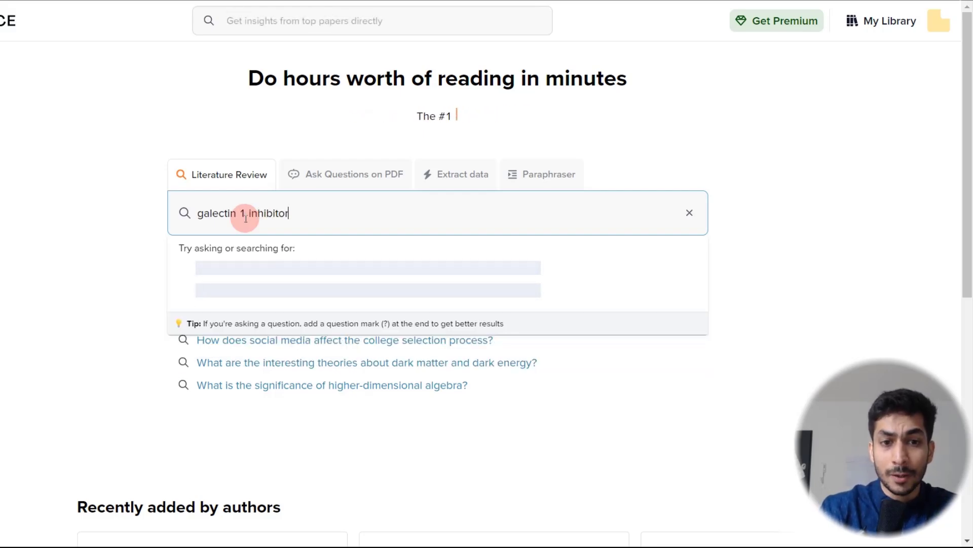
text(s)
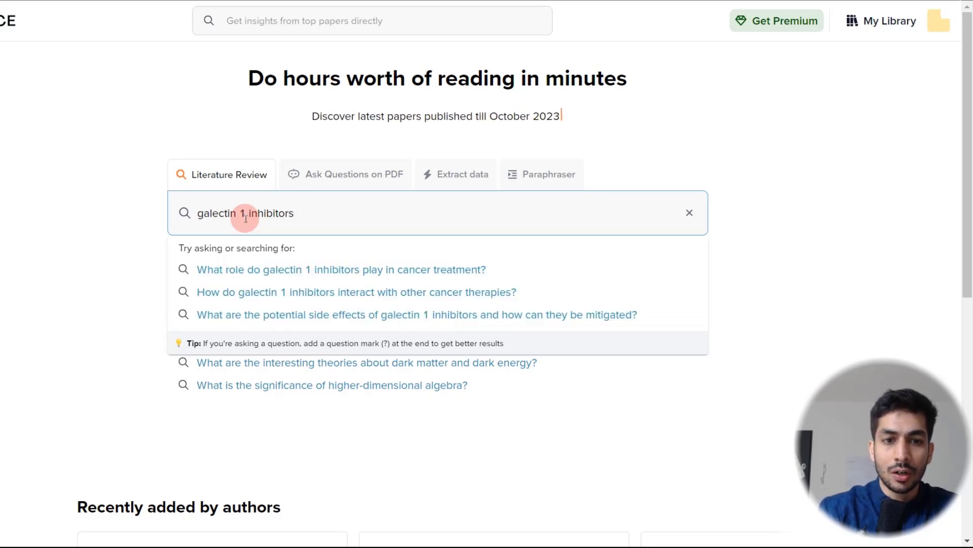
key(Return)
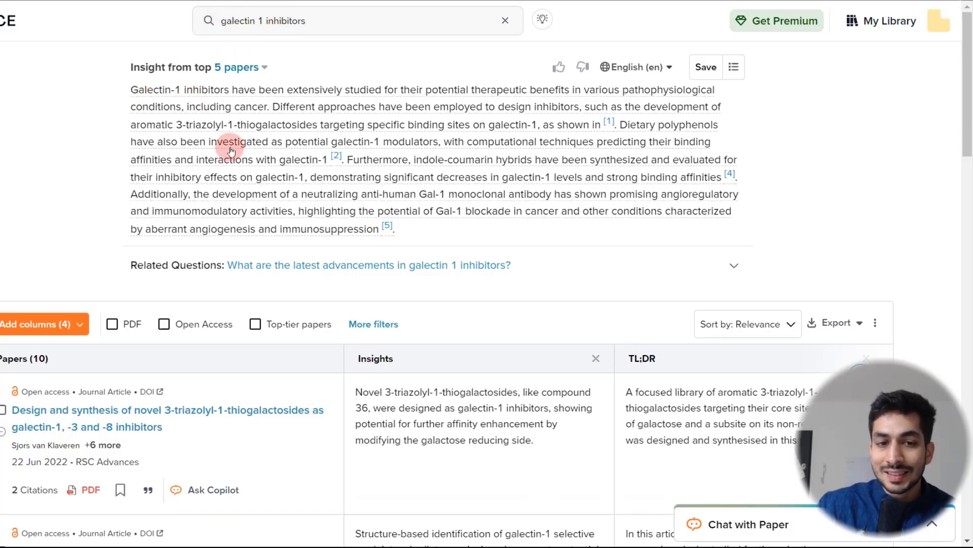
Step: Review the listed papers across the Insights, TL;DR, Conclusions and Results columns, and add a Limitations column to the table
scroll(213, 172, down, 4)
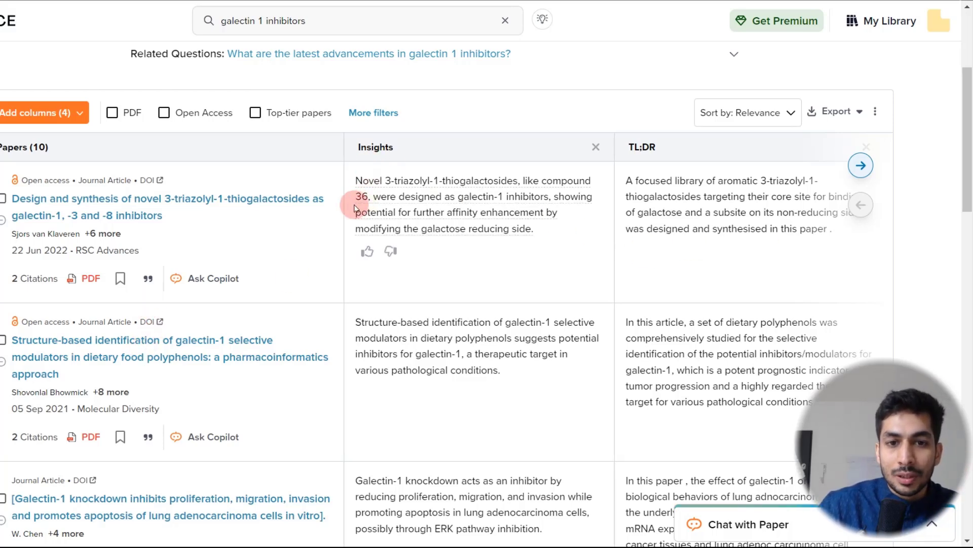
scroll(88, 218, down, 3)
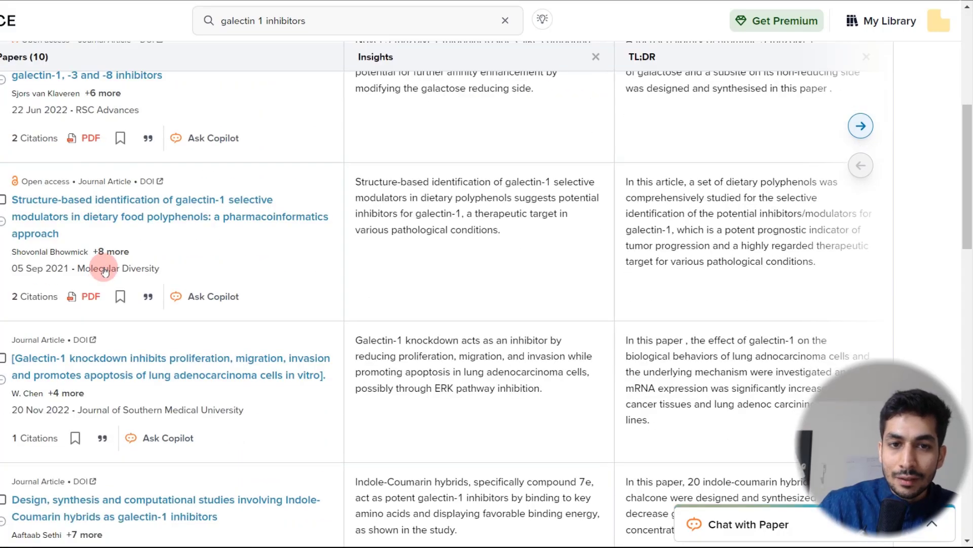
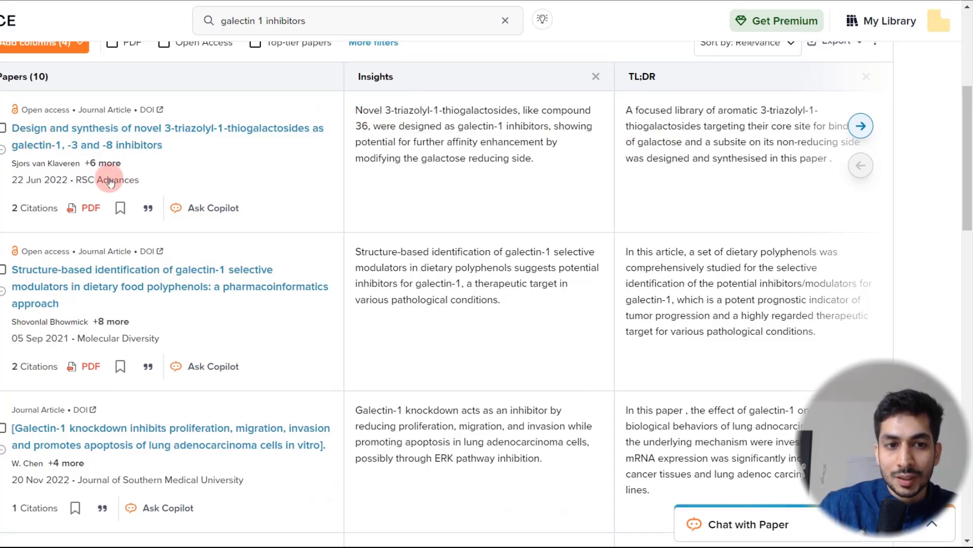
scroll(66, 198, up, 3)
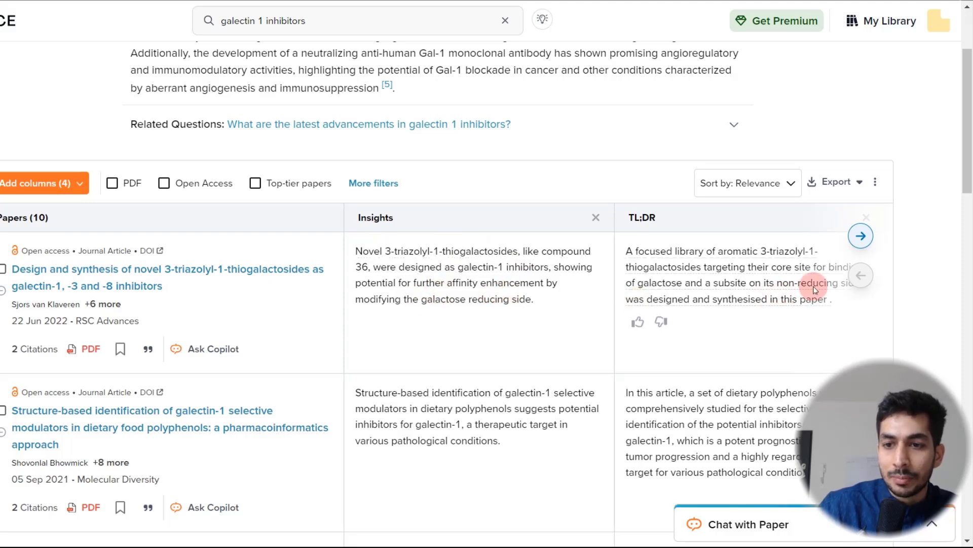
click(861, 237)
click(861, 237)
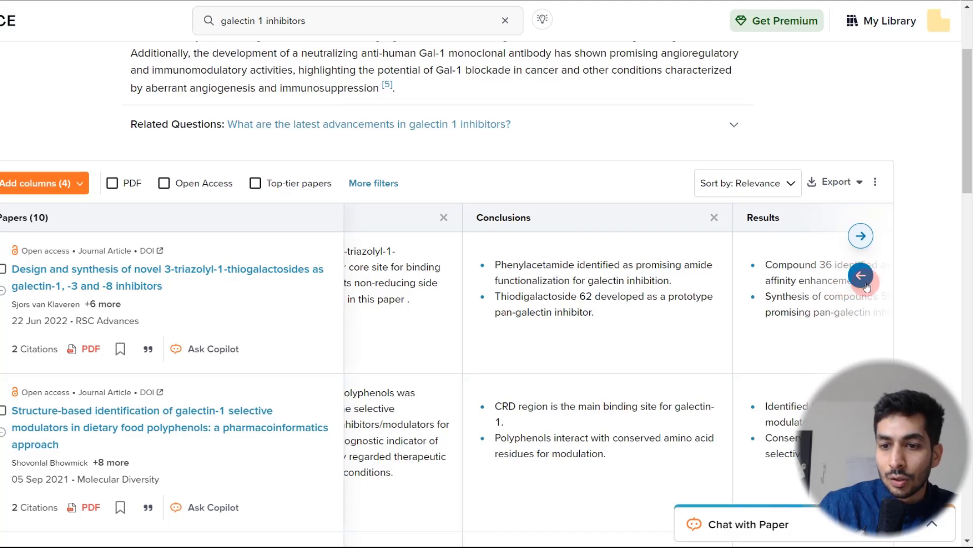
click(862, 238)
scroll(33, 304, down, 5)
scroll(34, 309, up, 3)
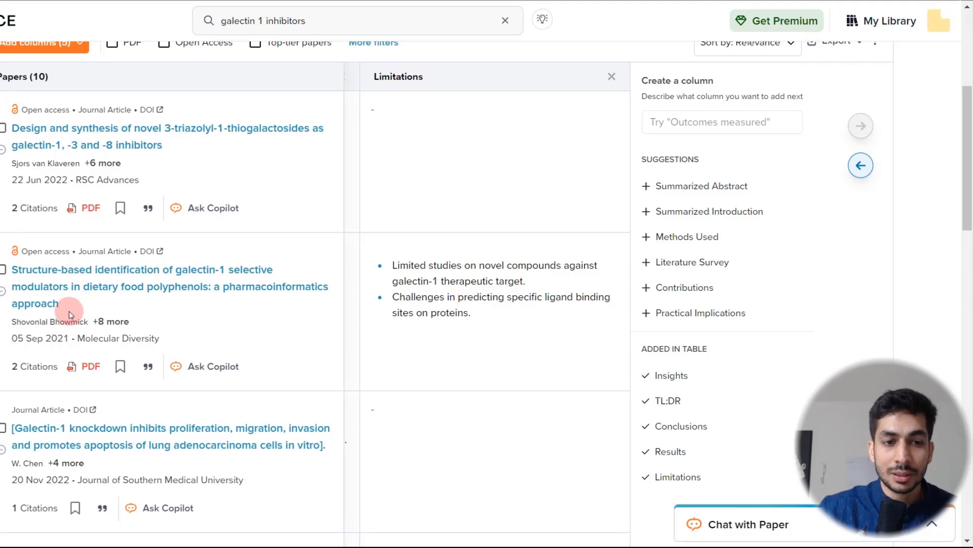
Step: Select the dietary food polyphenols paper to view the actions offered for selected papers, and clear the selection
click(2, 270)
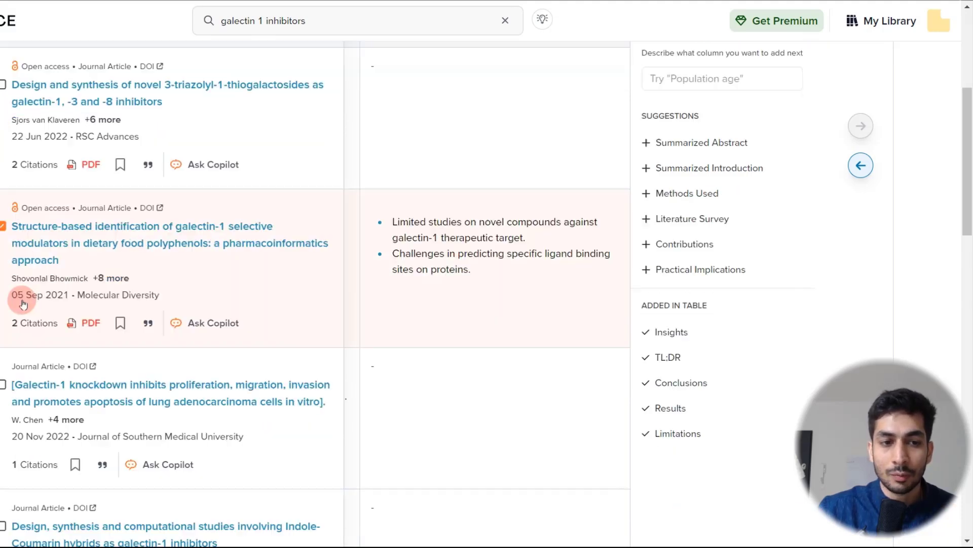
scroll(7, 272, up, 3)
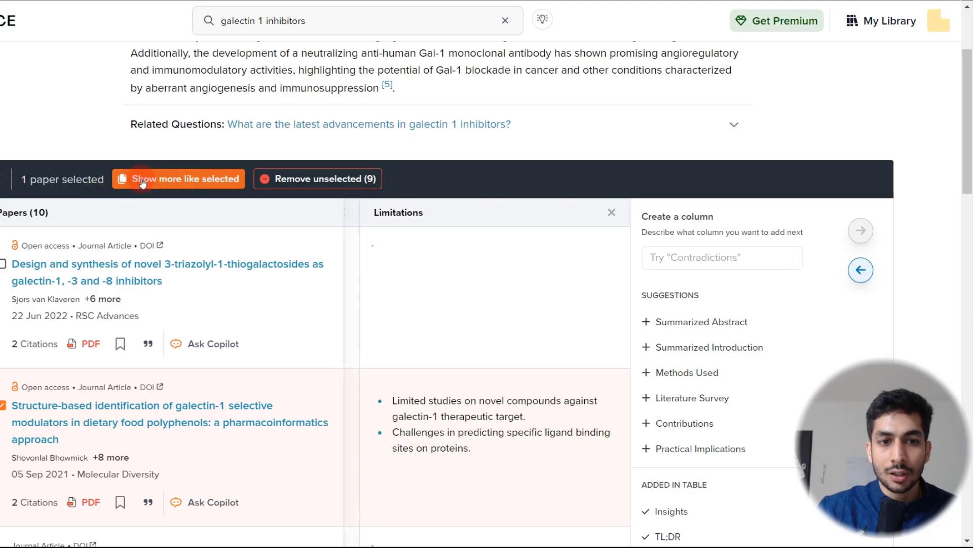
scroll(125, 237, down, 3)
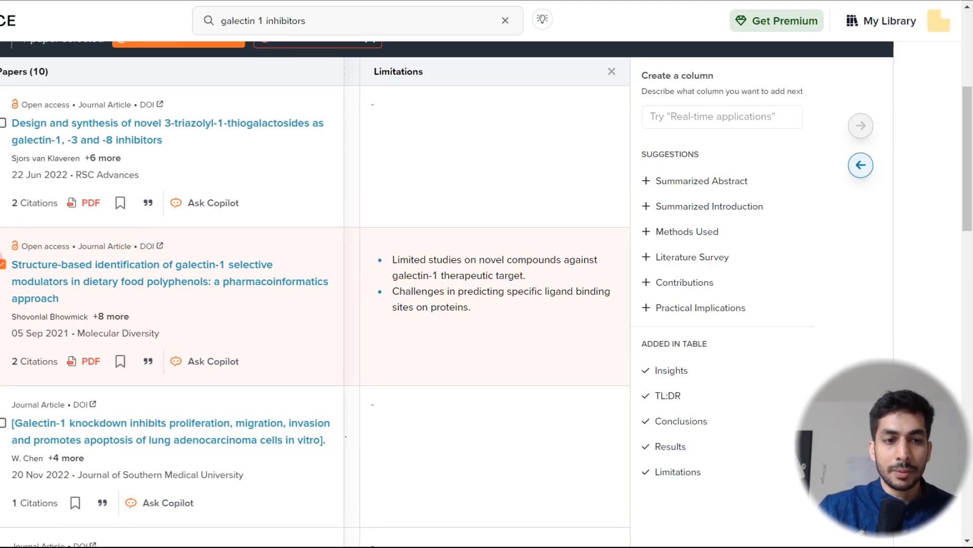
click(4, 264)
Step: Expand the additional filters and examine the Journals, Year and Publication Type options without applying any
scroll(66, 264, up, 5)
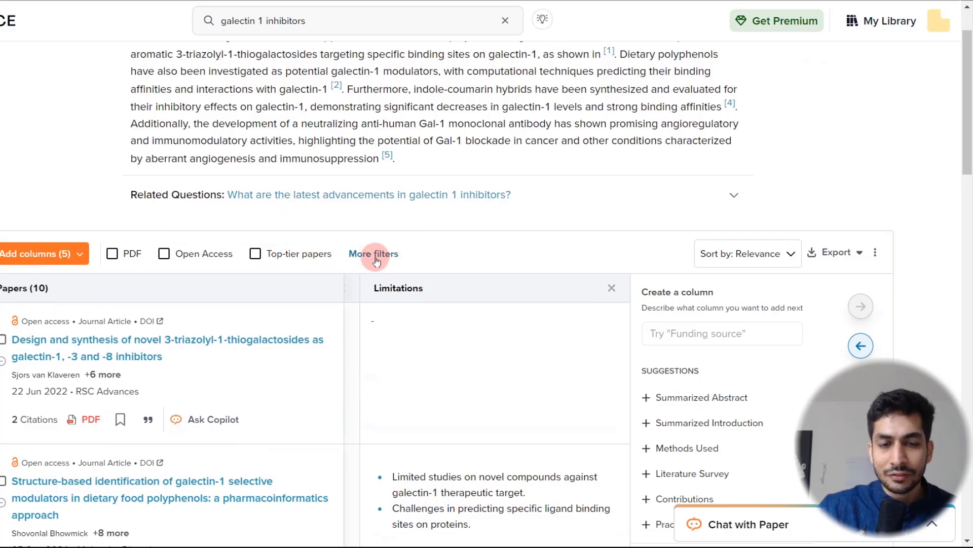
click(375, 255)
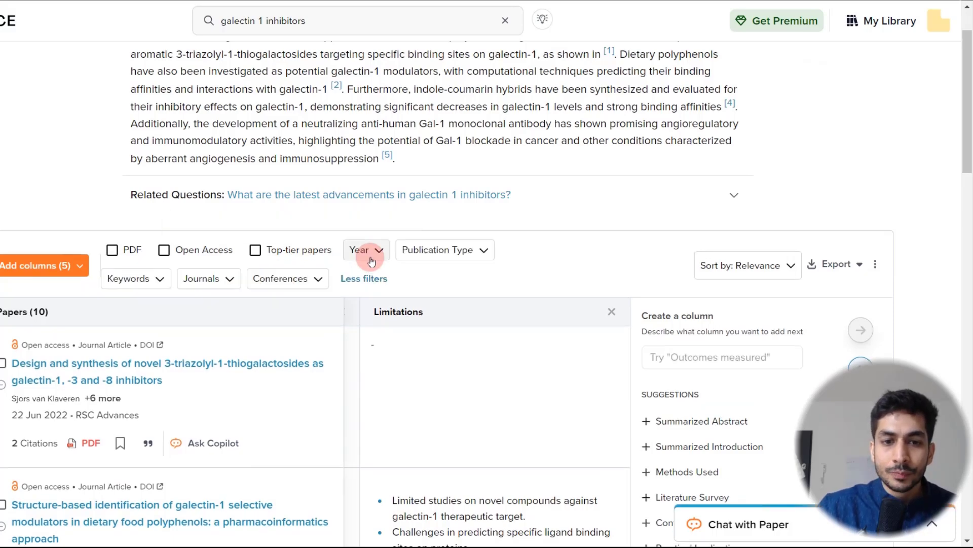
click(209, 282)
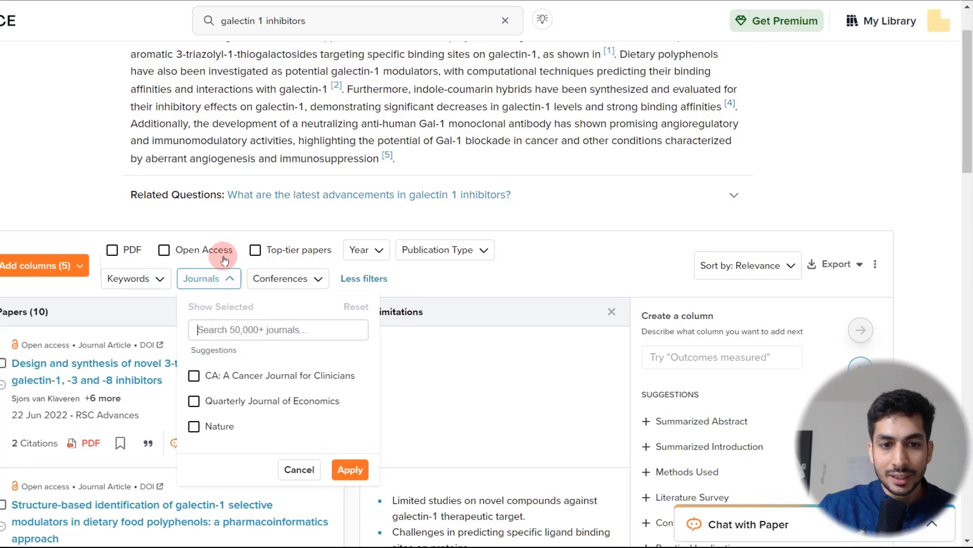
scroll(284, 446, down, 3)
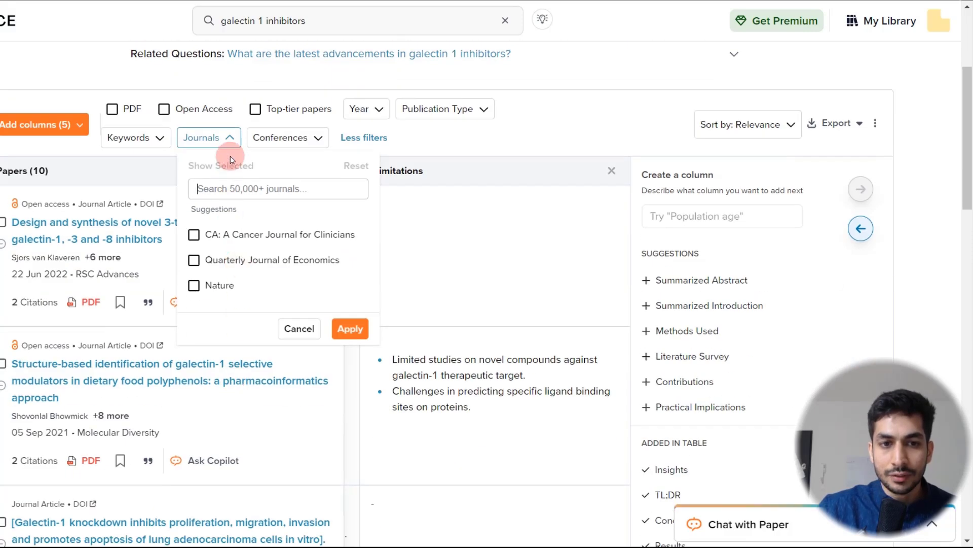
click(225, 145)
click(363, 107)
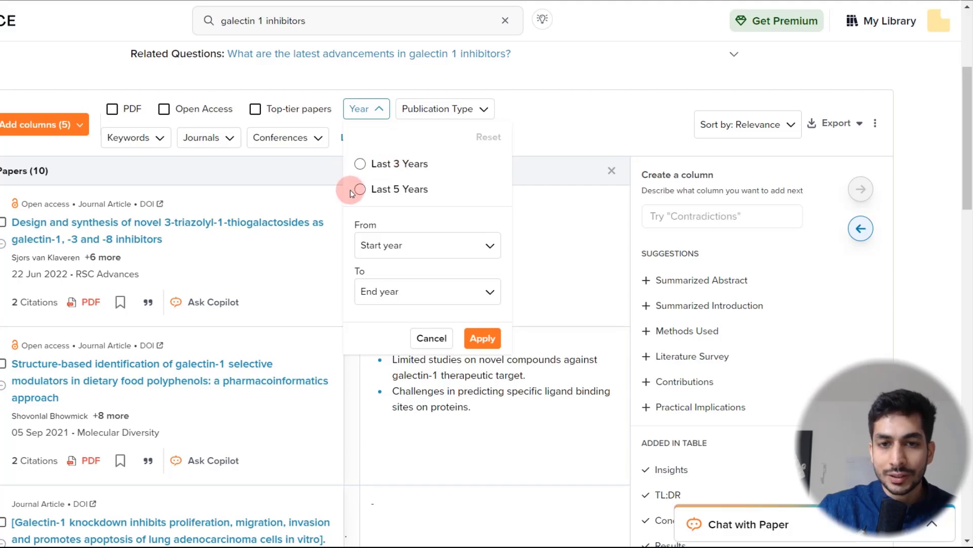
click(360, 109)
click(452, 109)
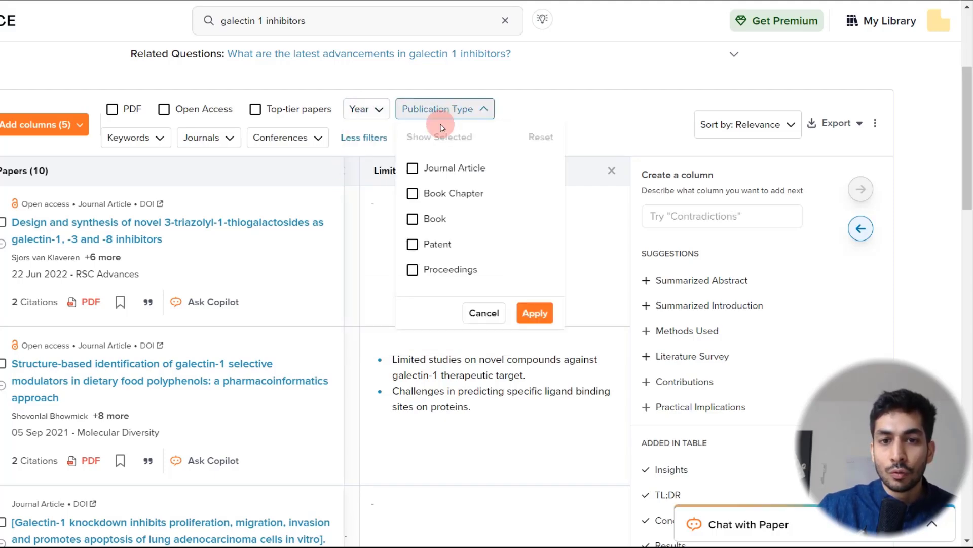
scroll(424, 216, down, 2)
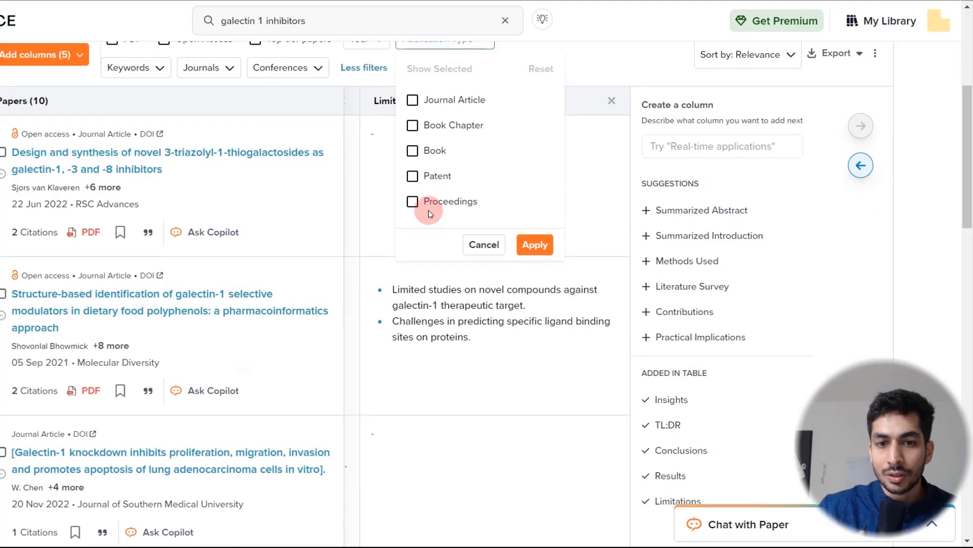
scroll(456, 248, up, 3)
click(482, 382)
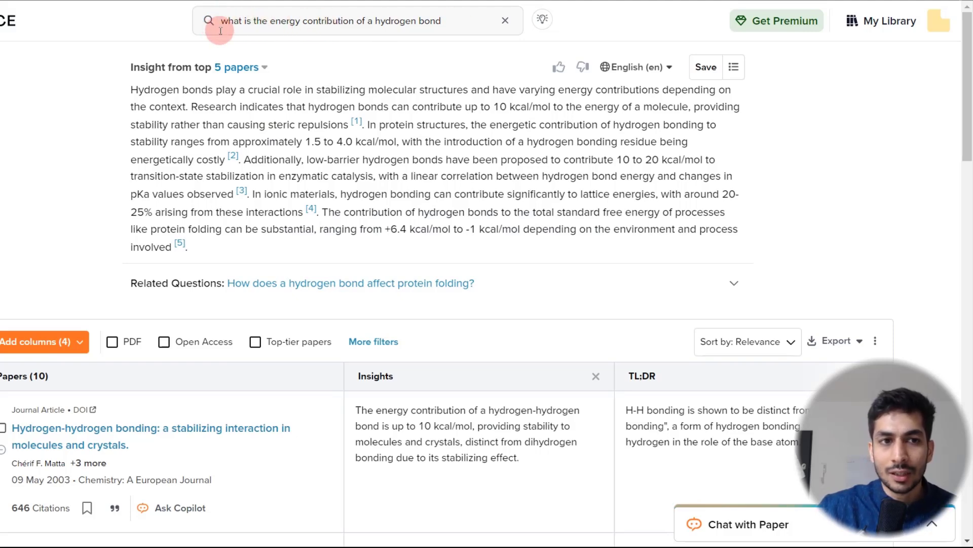
Step: Review the question on the energy contribution of a hydrogen bond and read its generated insight summary
drag(224, 23, 454, 21)
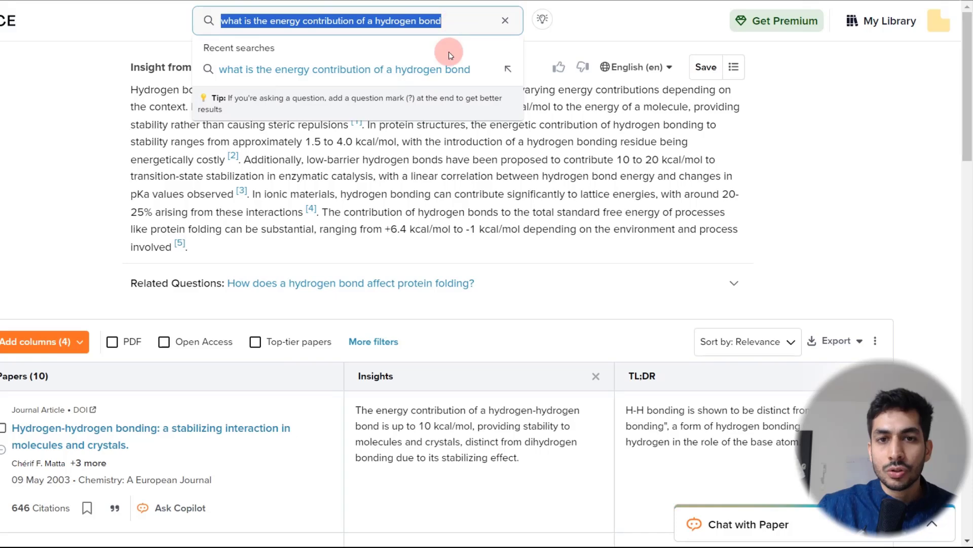
click(430, 153)
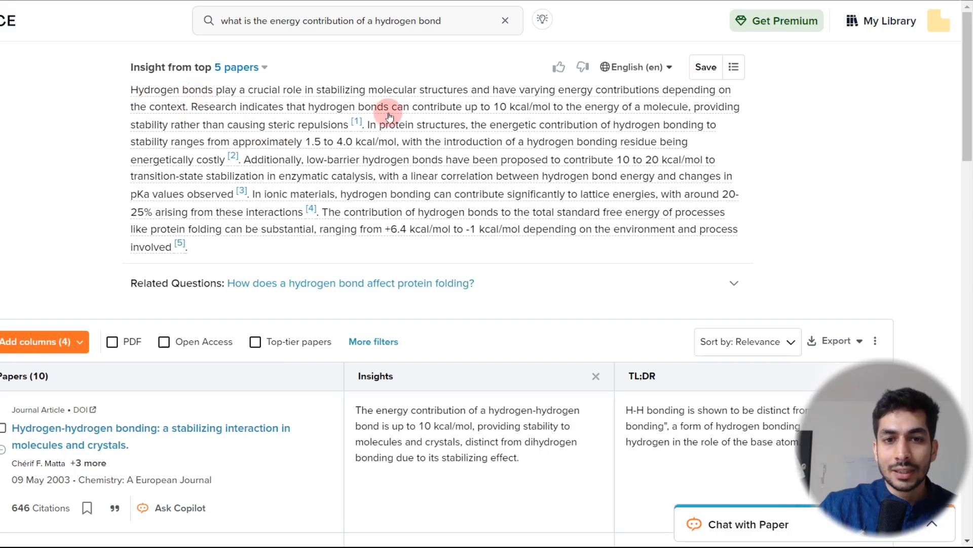
scroll(339, 85, down, 3)
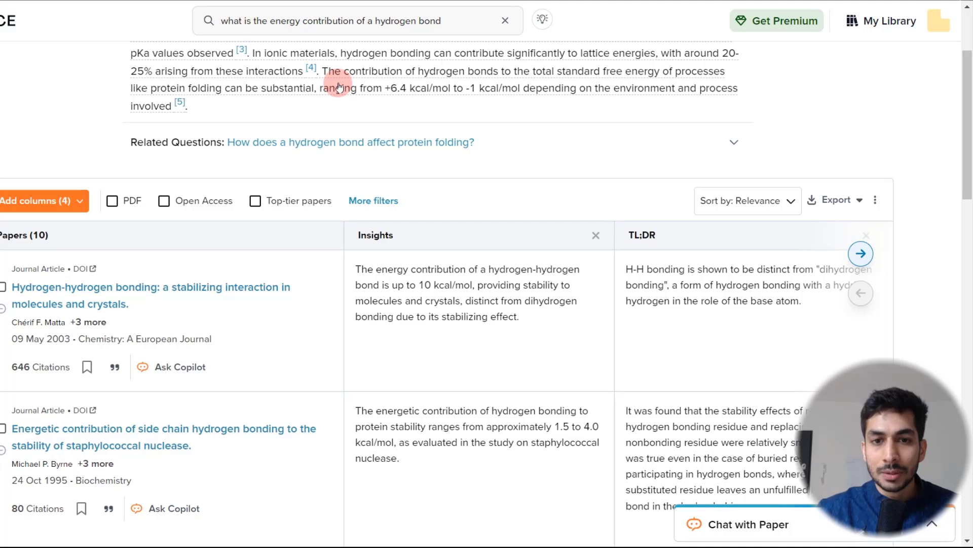
Step: View the Harvard citation of the paper "Hydrogen-hydrogen bonding: a stabilizing interaction in molecules and crystals", highlight its text and close the citing options
scroll(409, 255, down, 3)
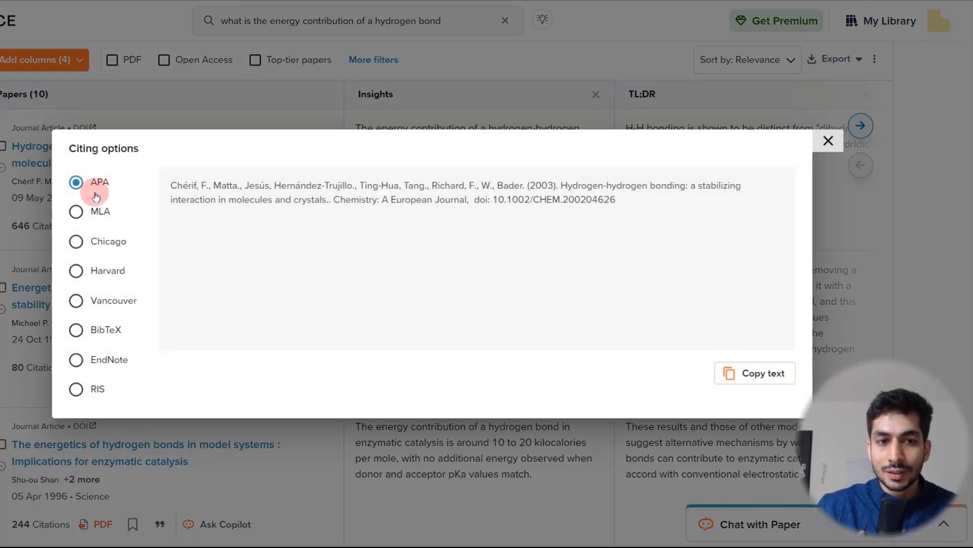
click(78, 272)
drag(666, 200, 257, 185)
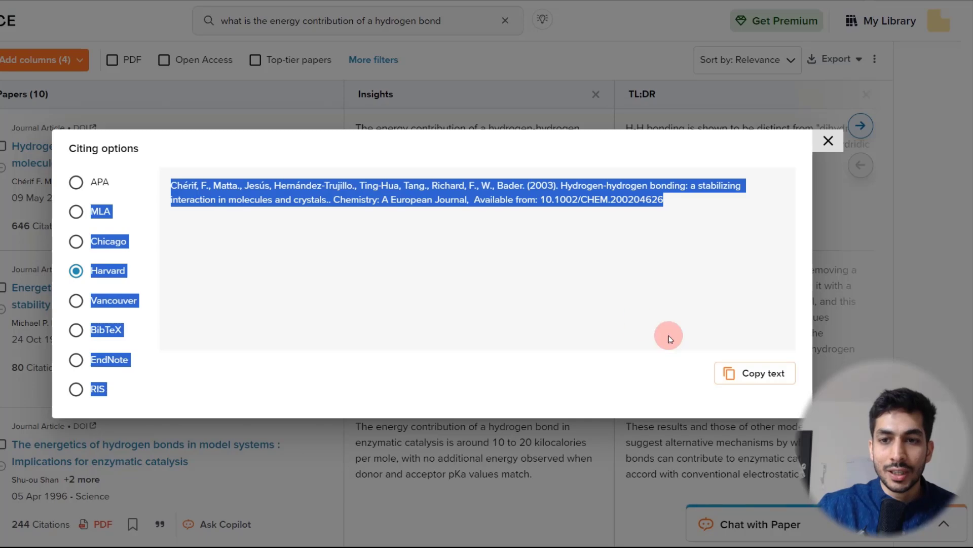
click(829, 142)
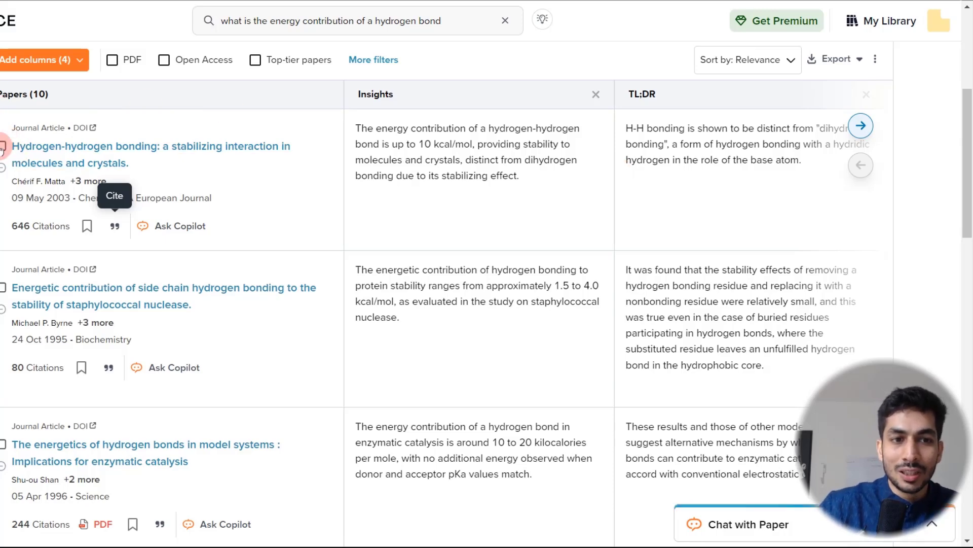
Step: Select the hydrogen-hydrogen bonding paper to check the selection actions, and deselect it again
click(2, 146)
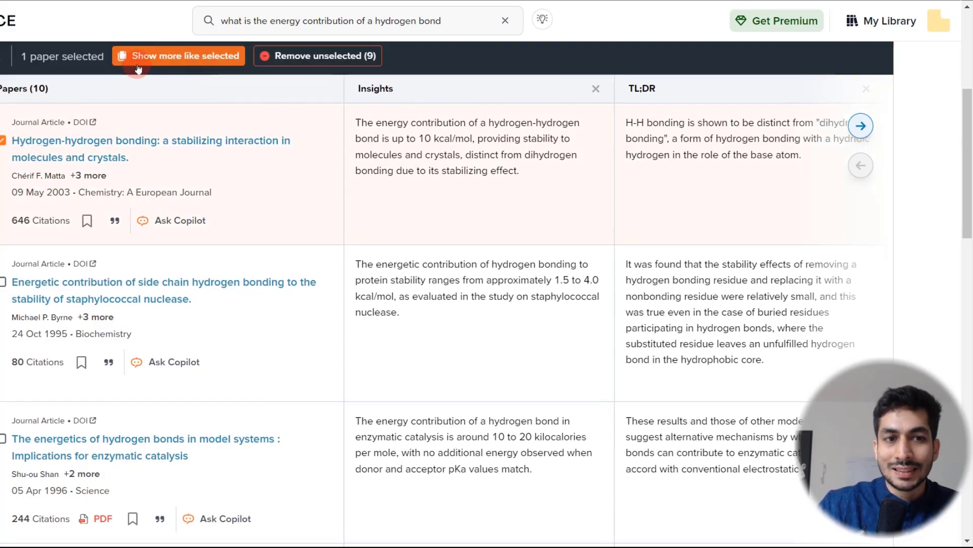
click(4, 144)
scroll(341, 211, up, 5)
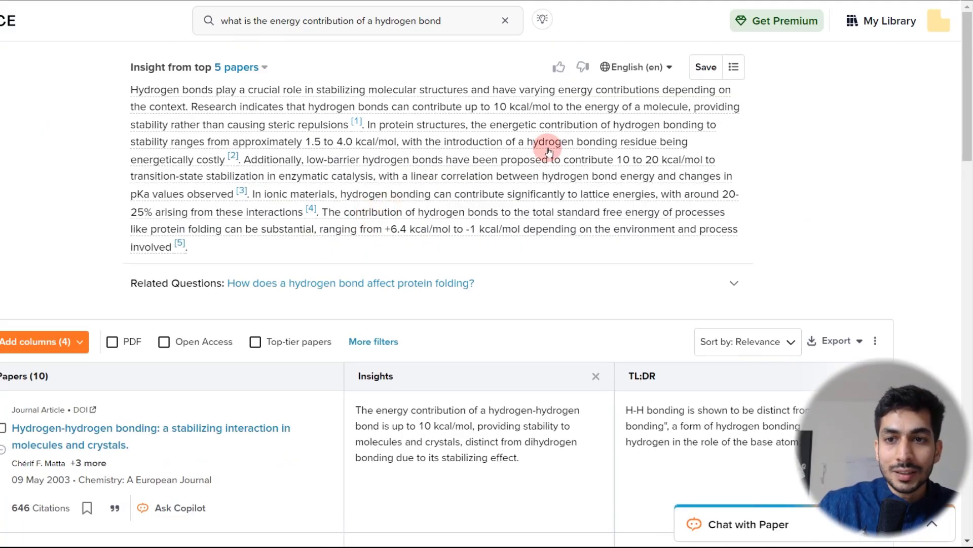
Step: Change the insight summary's language to Hindi and look over the translated Insights and TL;DR columns
scroll(618, 150, down, 3)
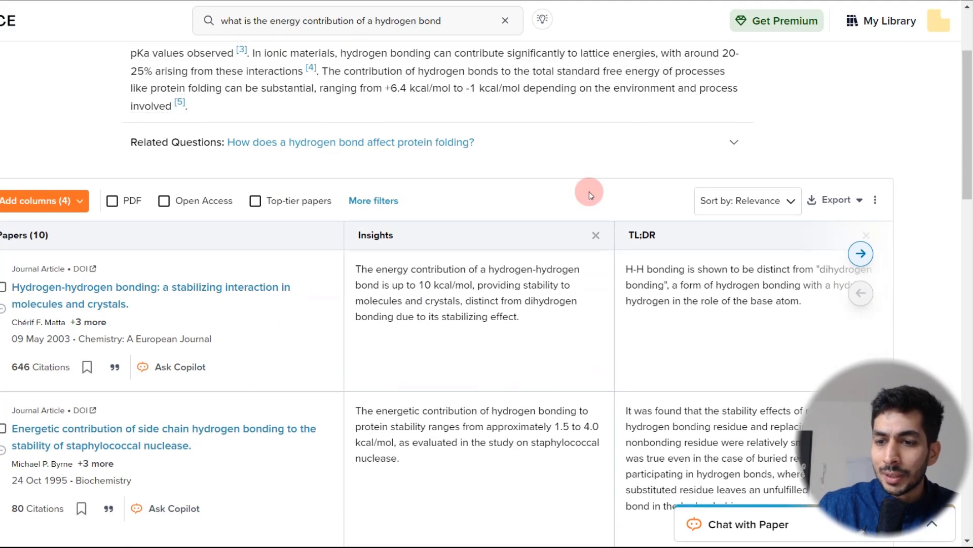
scroll(589, 195, up, 3)
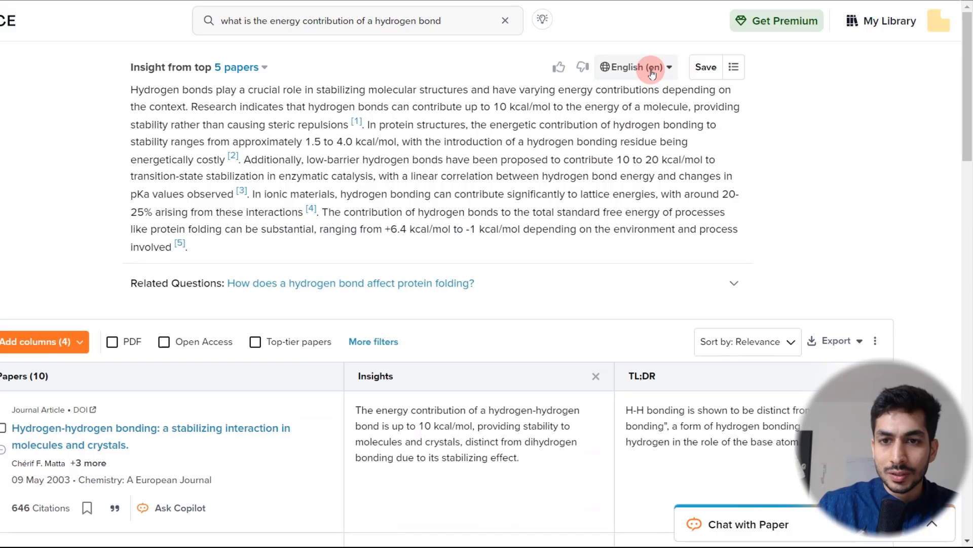
click(634, 67)
click(570, 98)
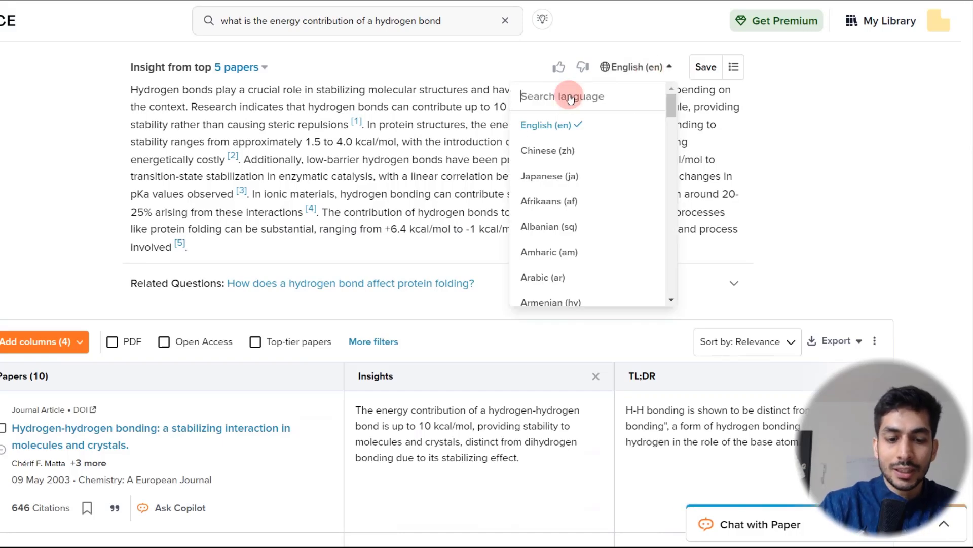
text(hindi)
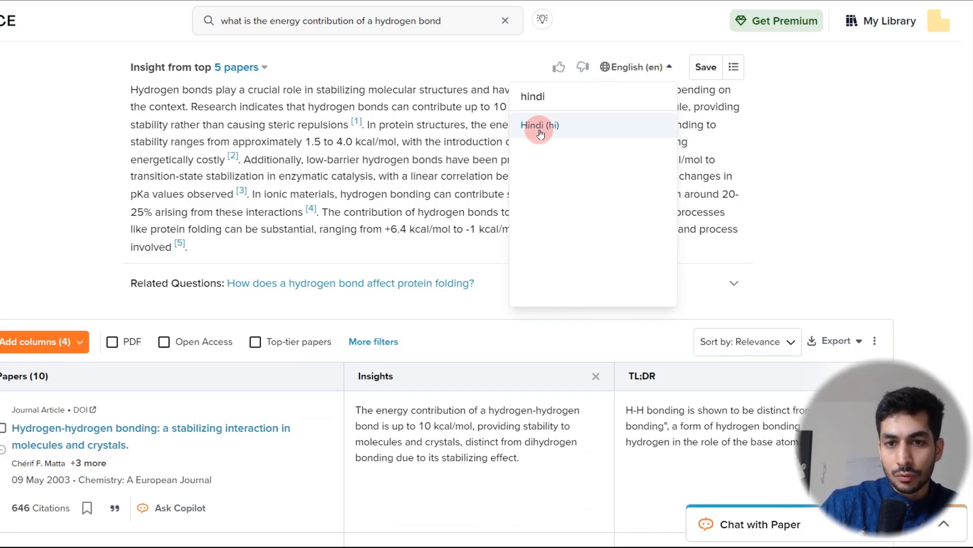
click(536, 138)
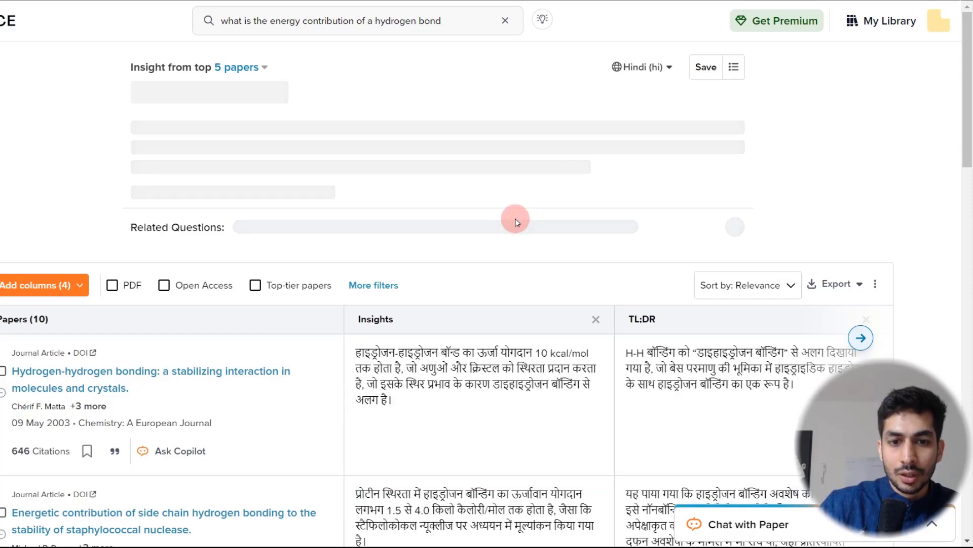
scroll(515, 219, down, 1)
scroll(515, 222, down, 1)
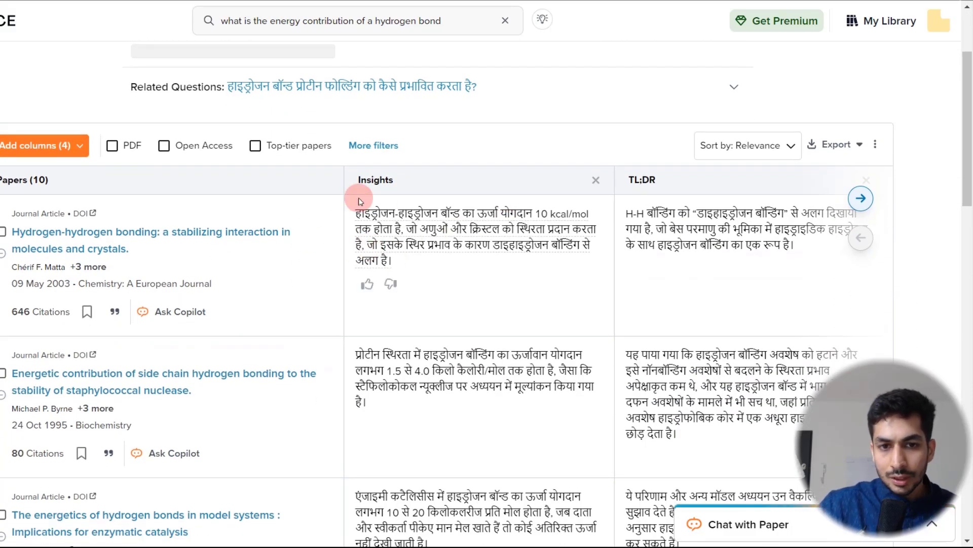
scroll(358, 217, up, 1)
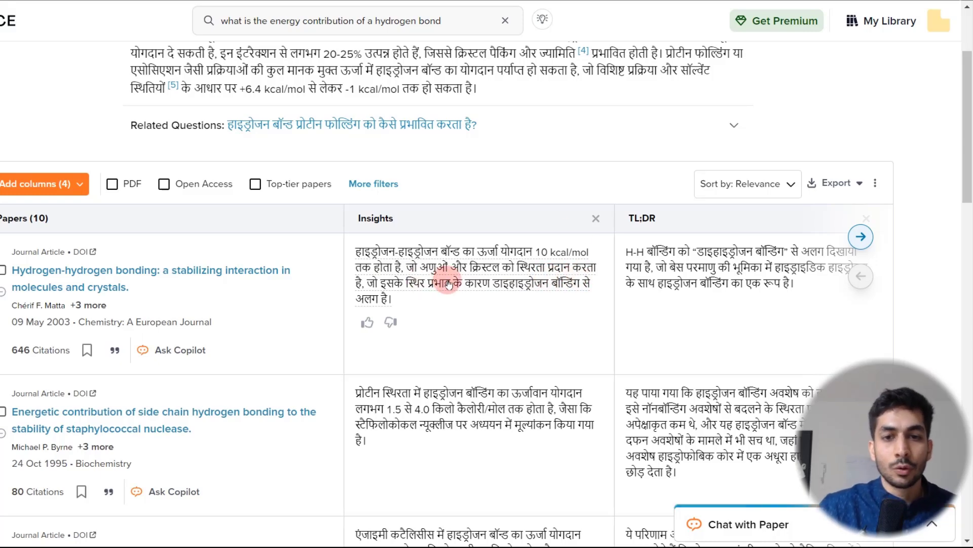
Step: Set the insight summary's language back to English
scroll(711, 150, up, 3)
click(659, 67)
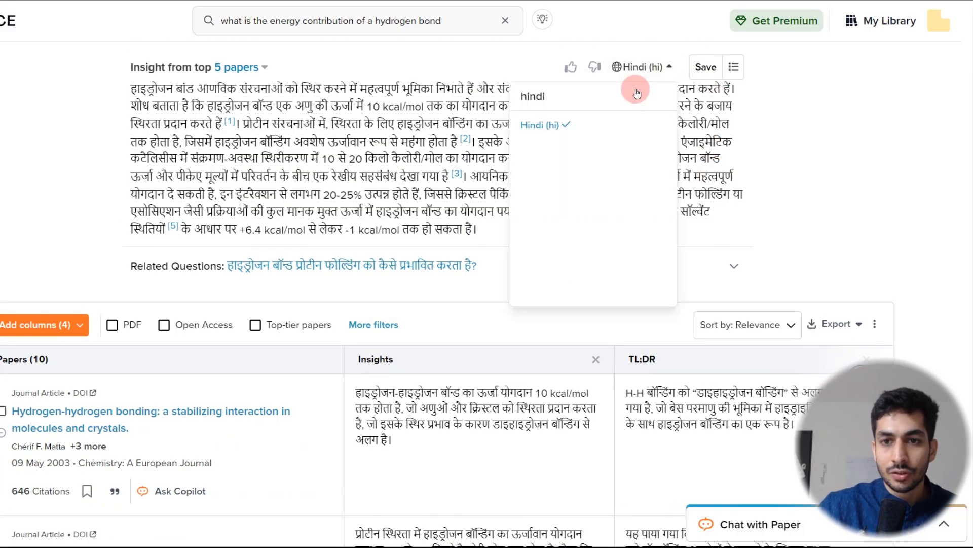
drag(518, 99, 545, 104)
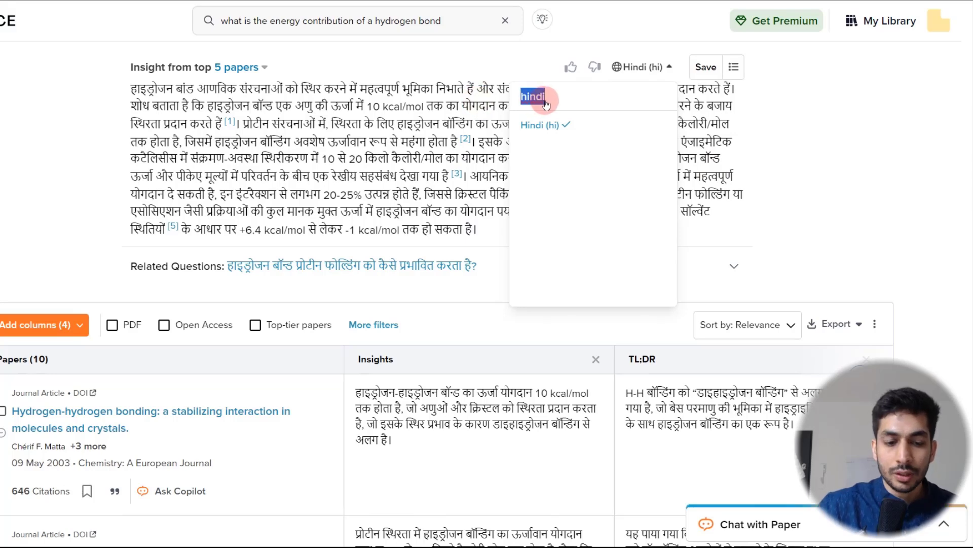
text(englis)
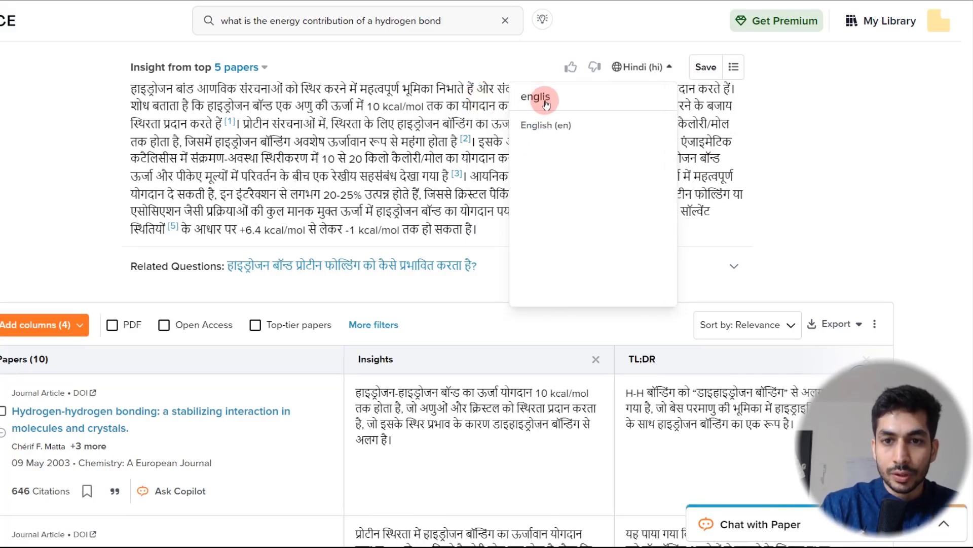
click(546, 125)
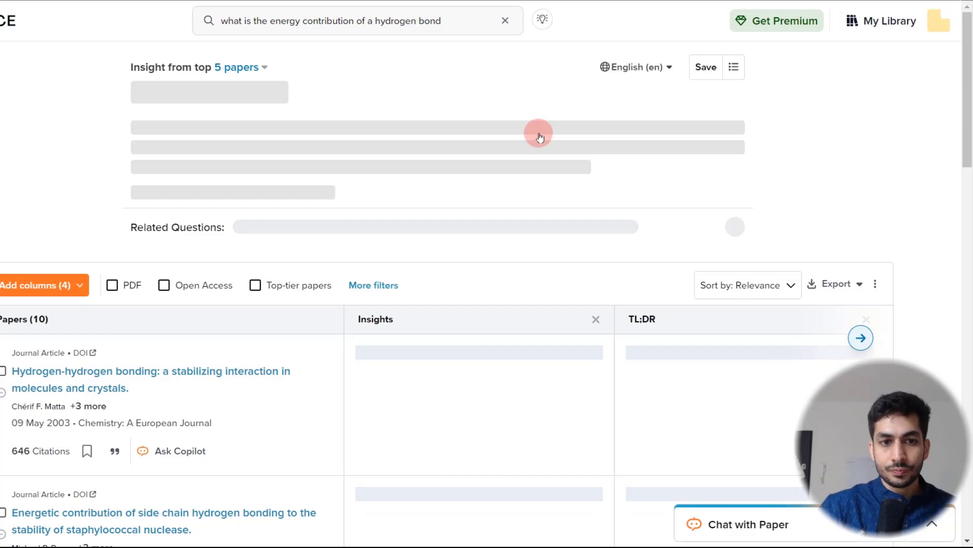
Step: Look over the English insights in the paper table and save the search's insight summary
scroll(477, 218, down, 3)
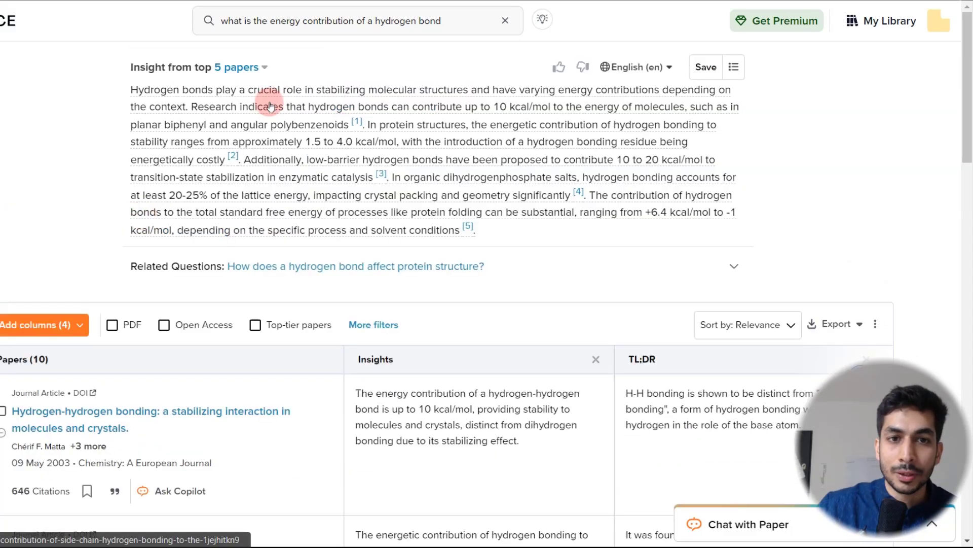
scroll(270, 126, down, 4)
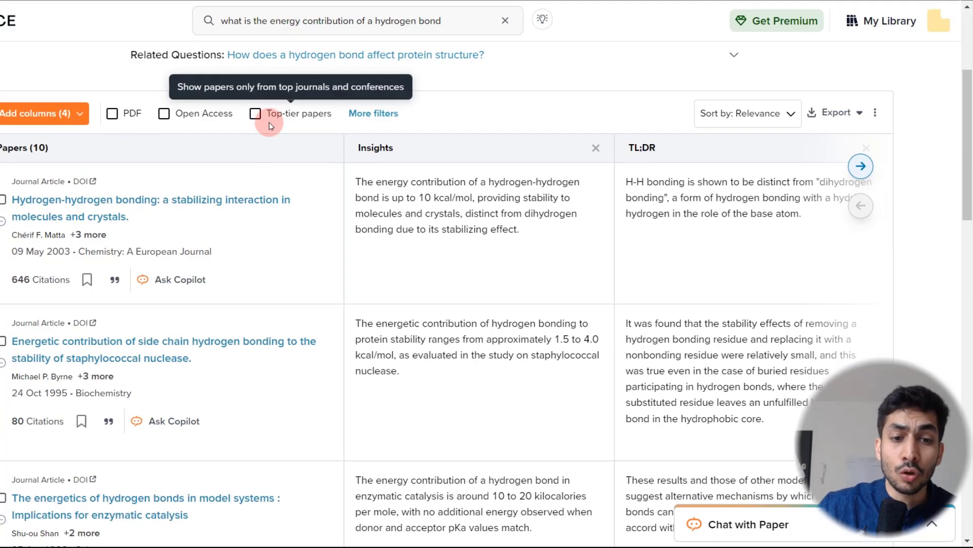
scroll(270, 184, down, 2)
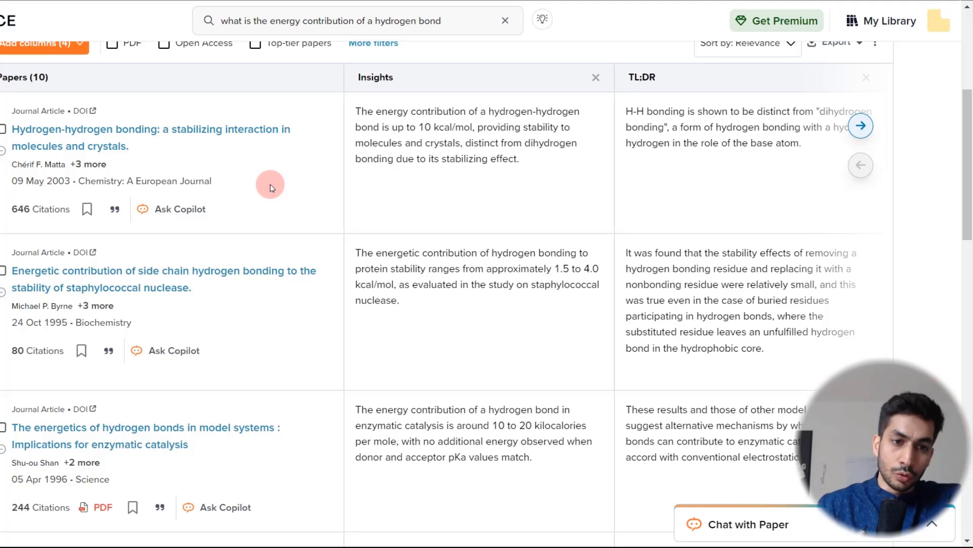
scroll(271, 188, up, 5)
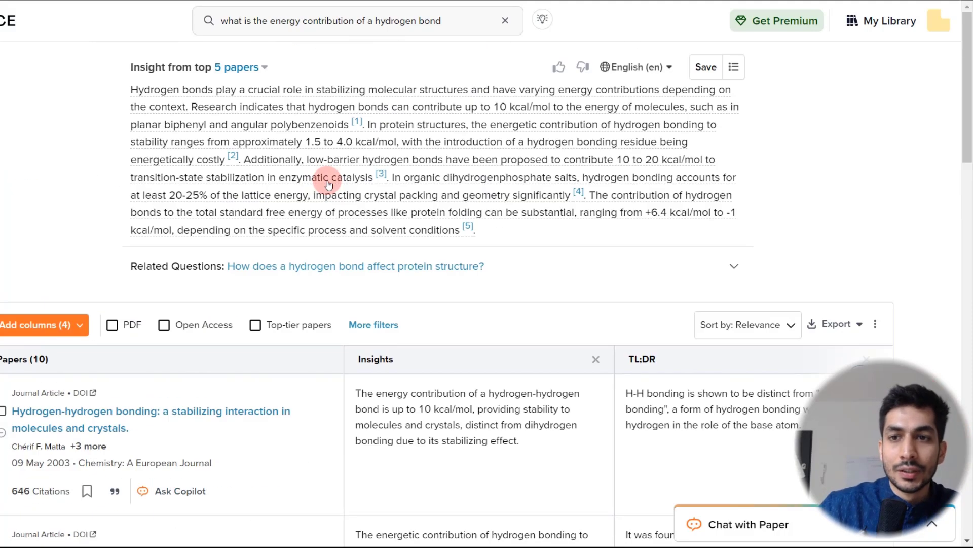
click(706, 71)
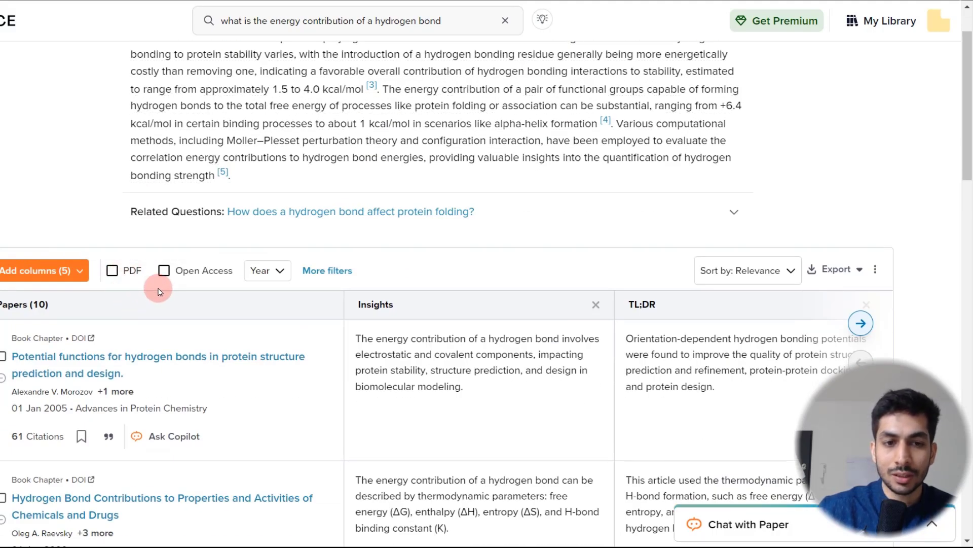
Step: Filter the results to papers with an available PDF and look through the filtered list
click(113, 273)
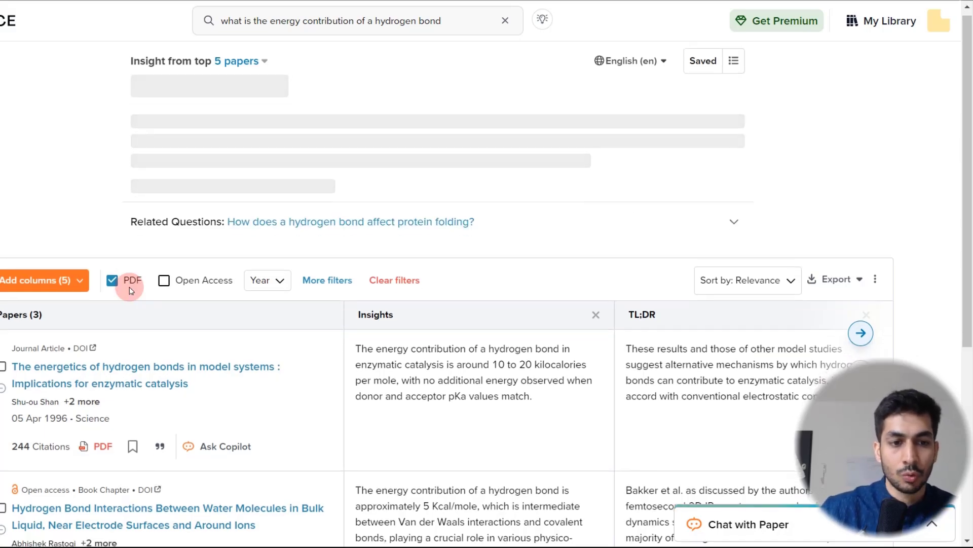
scroll(141, 174, down, 3)
scroll(152, 233, down, 3)
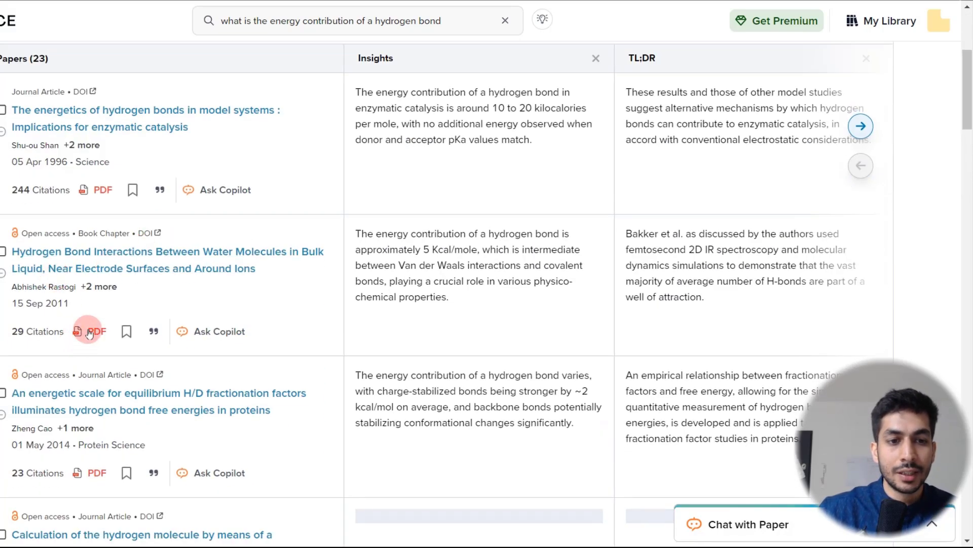
Step: Open the PDF of "An energetic scale for equilibrium H/D fractionation factors", skim its first pages and return to the results
scroll(87, 333, down, 3)
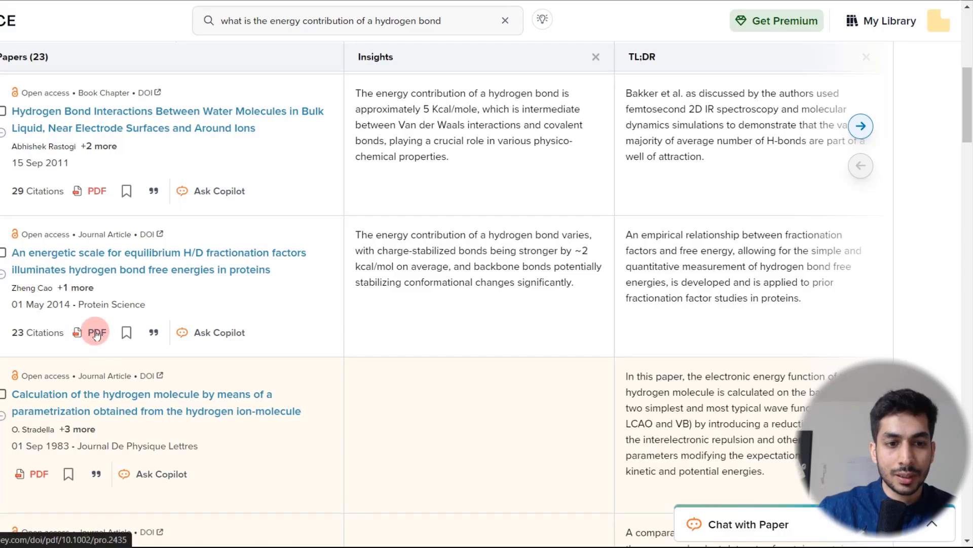
click(96, 334)
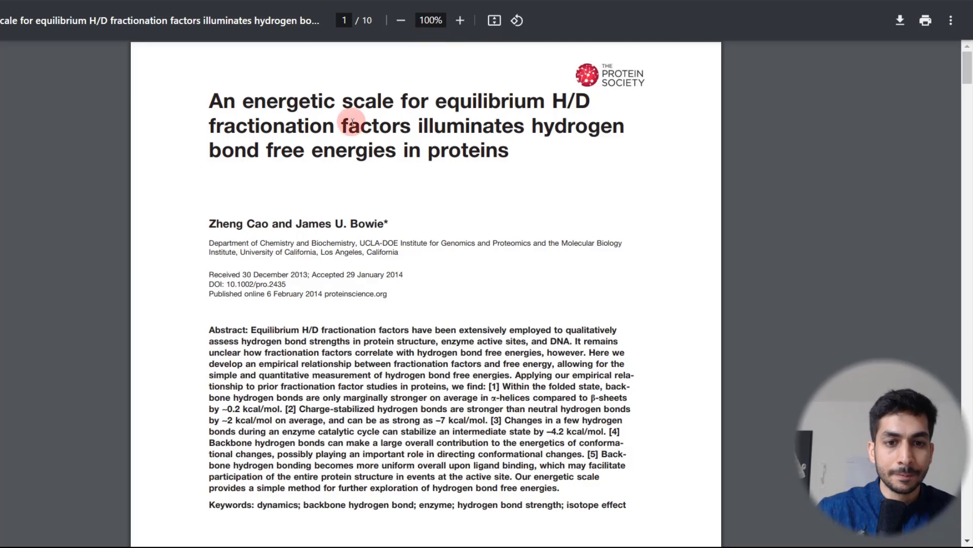
scroll(322, 208, down, 5)
scroll(289, 180, up, 5)
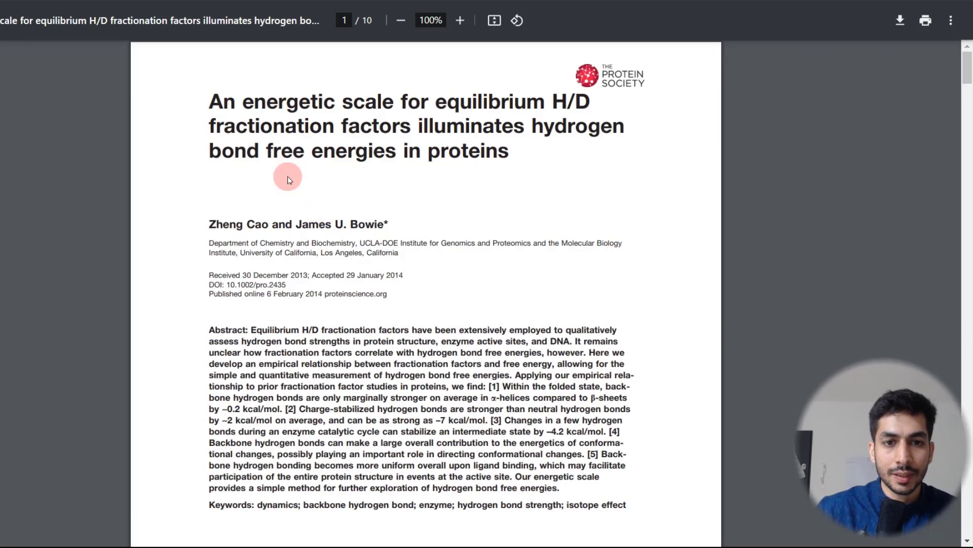
scroll(438, 223, down, 20)
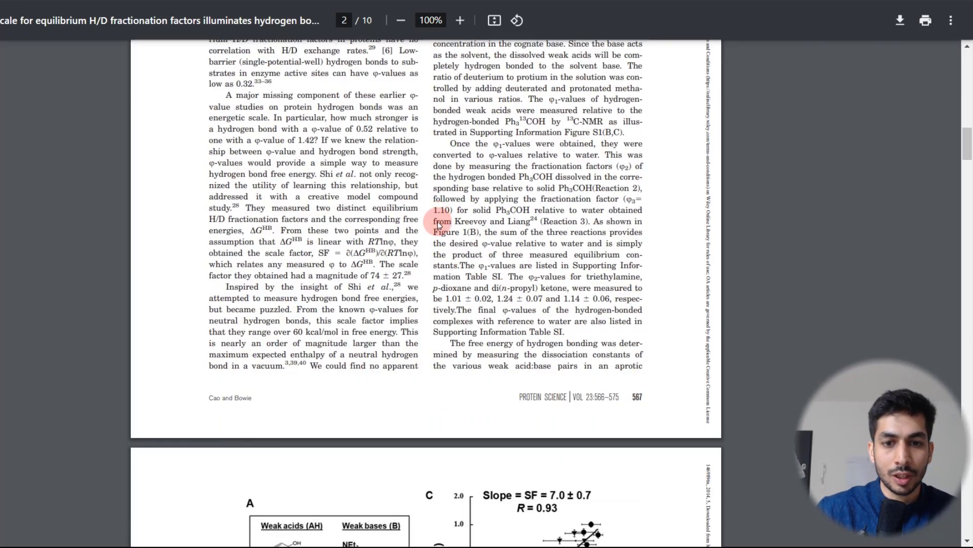
scroll(439, 213, down, 15)
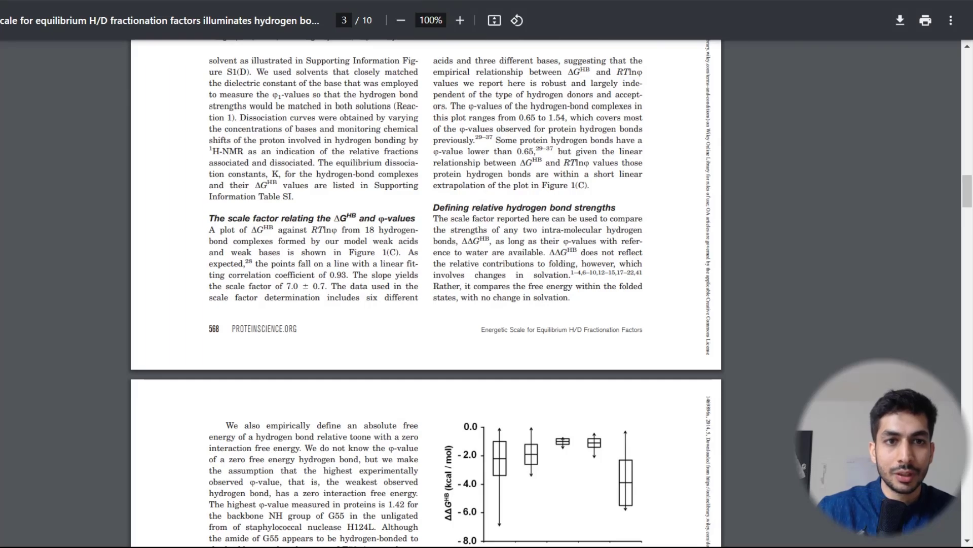
click(284, 3)
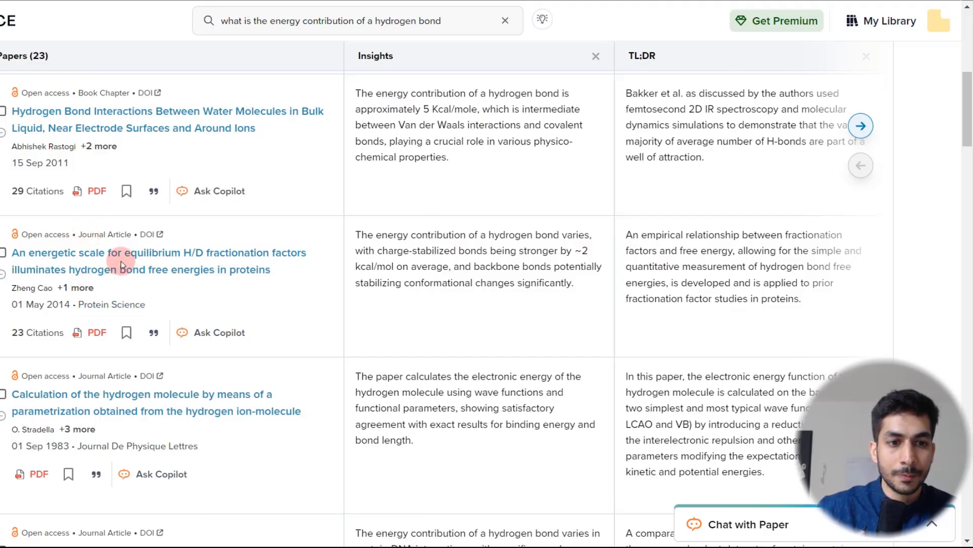
Step: Open the details page of the H/D fractionation factors paper and look over its abstract, suggested questions and citations
click(160, 268)
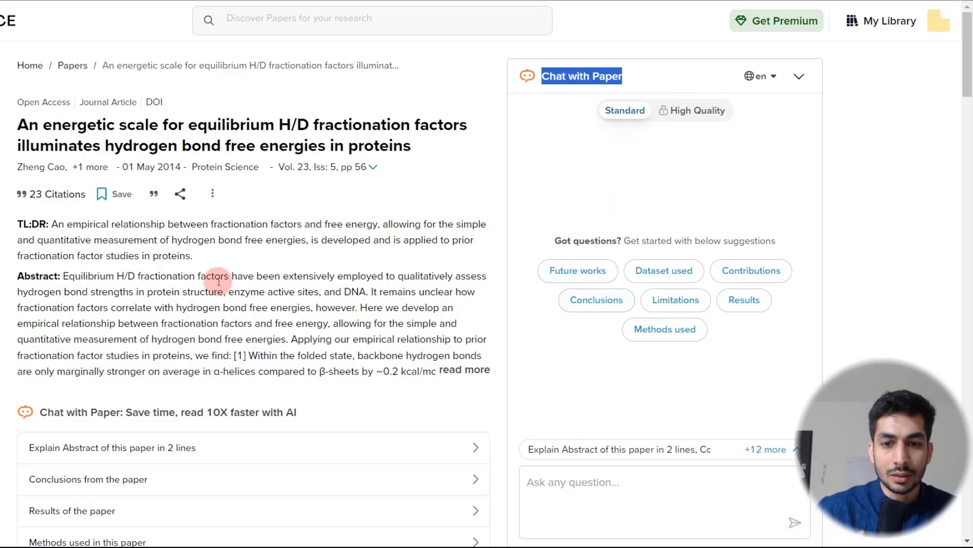
scroll(219, 280, down, 10)
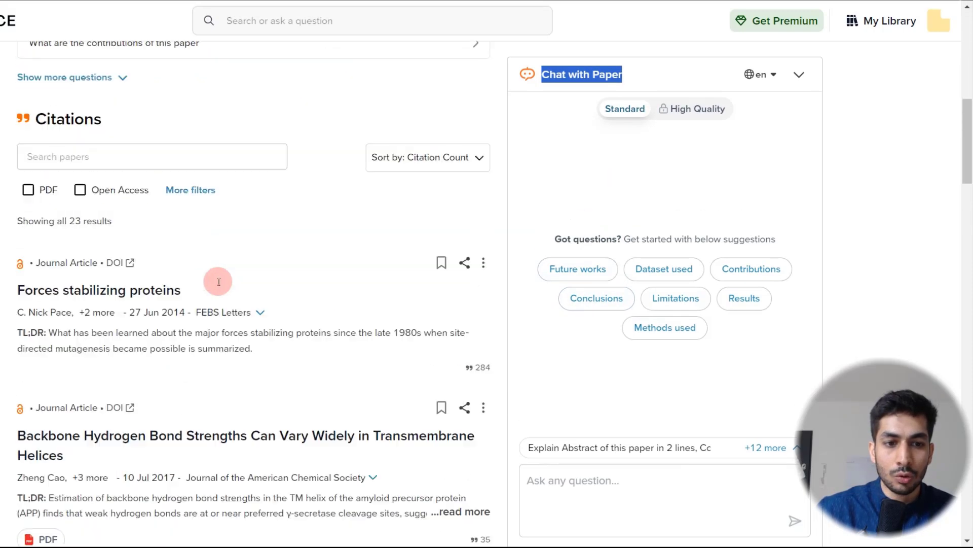
scroll(218, 284, down, 4)
scroll(217, 278, up, 12)
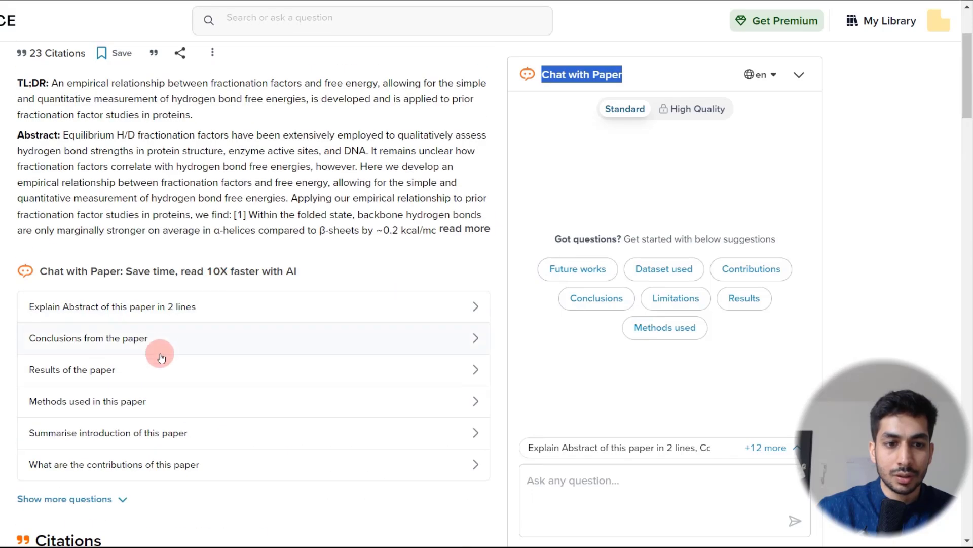
Step: Show more suggested questions for the paper and ask the chat for "Limitations of this paper"
click(105, 358)
scroll(135, 351, down, 3)
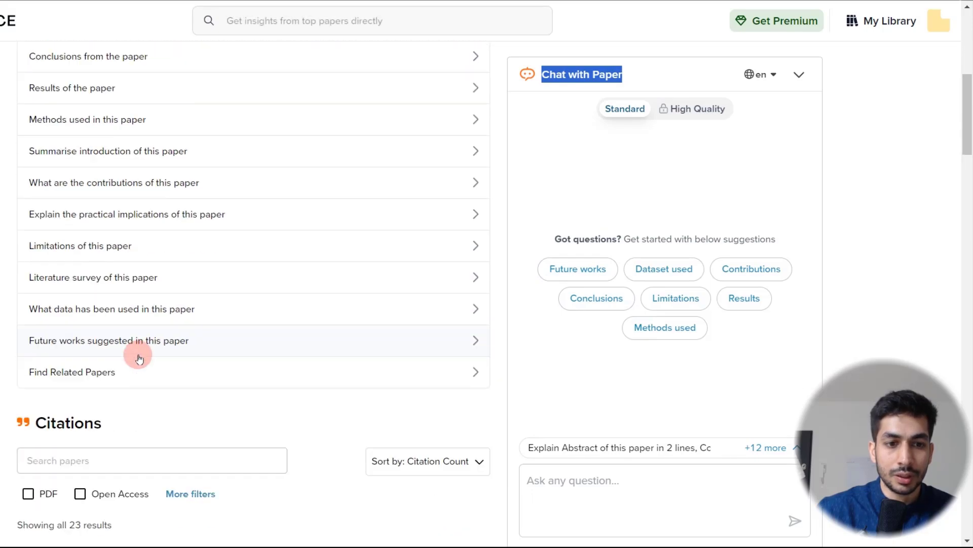
click(229, 246)
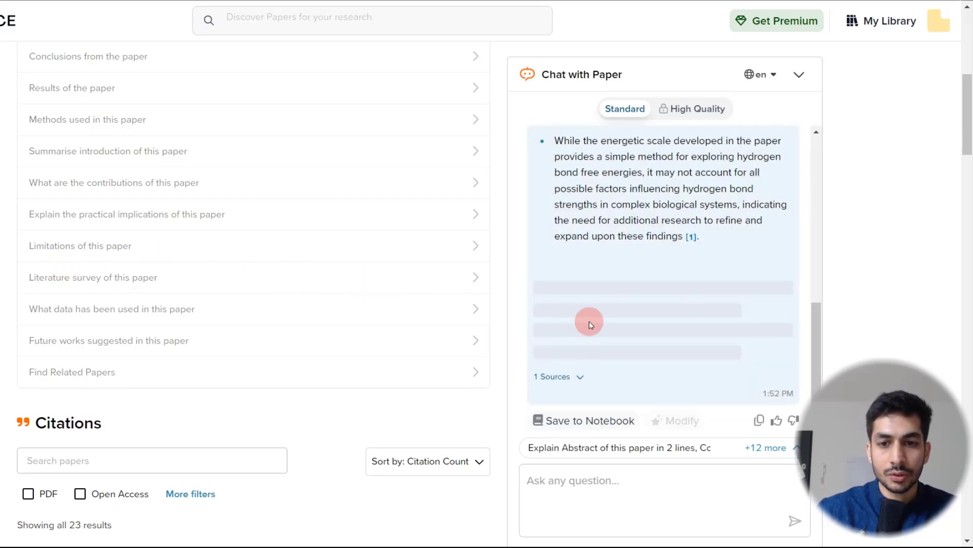
Step: Read the answer on the paper's limitations, highlight its second point and review the suggested follow-up questions
scroll(588, 223, up, 10)
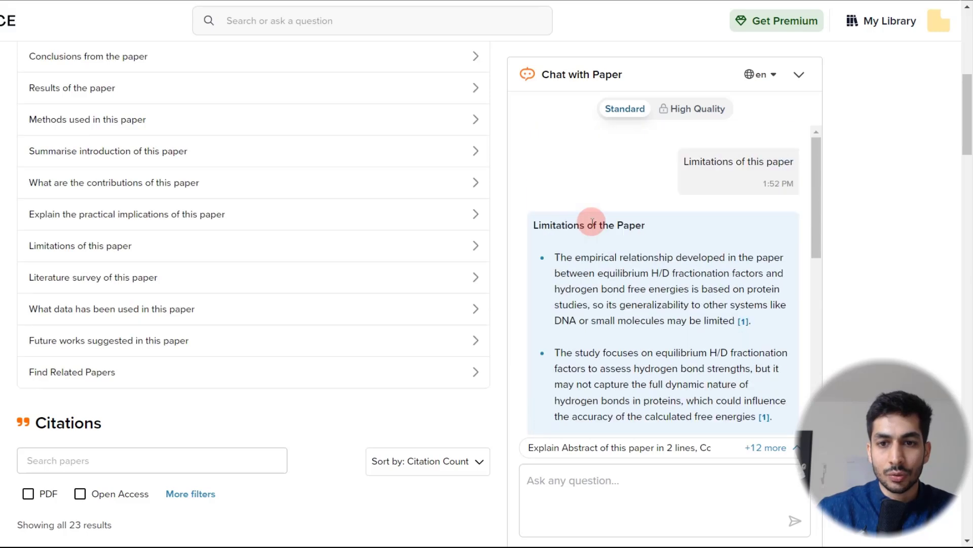
scroll(560, 256, down, 1)
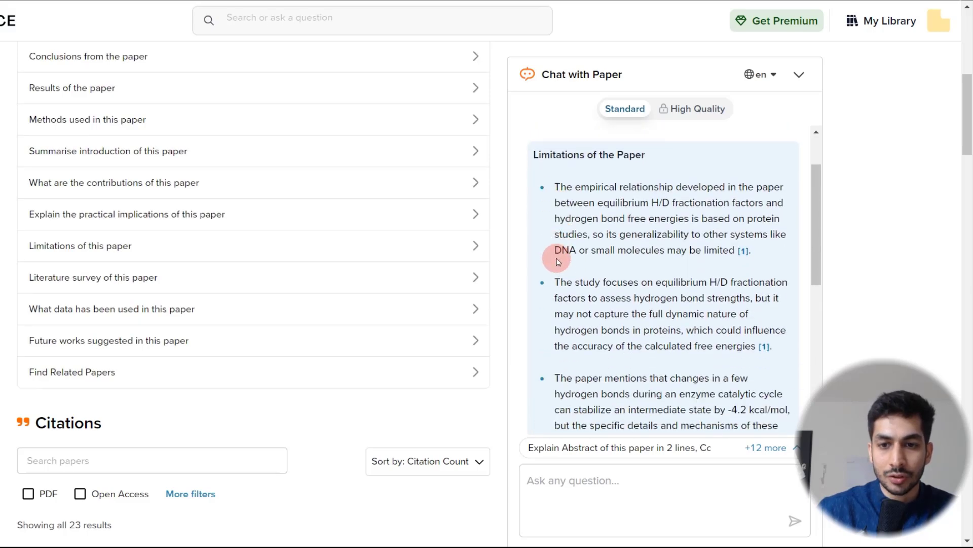
drag(560, 282, 730, 346)
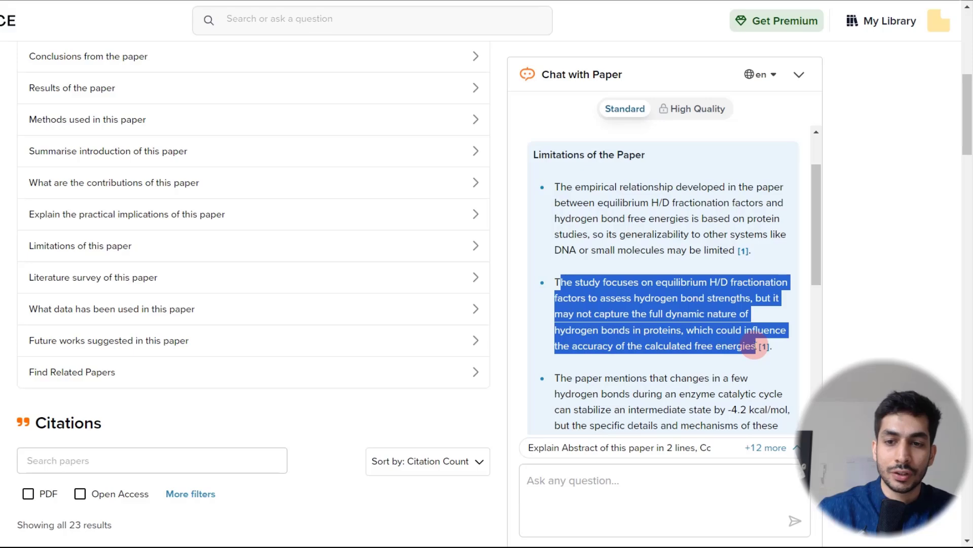
scroll(710, 313, down, 6)
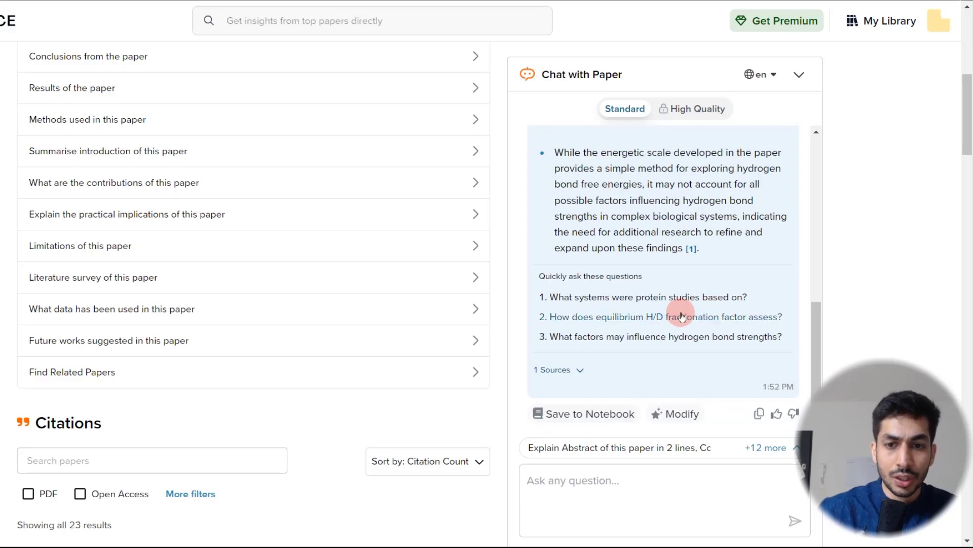
scroll(603, 304, up, 8)
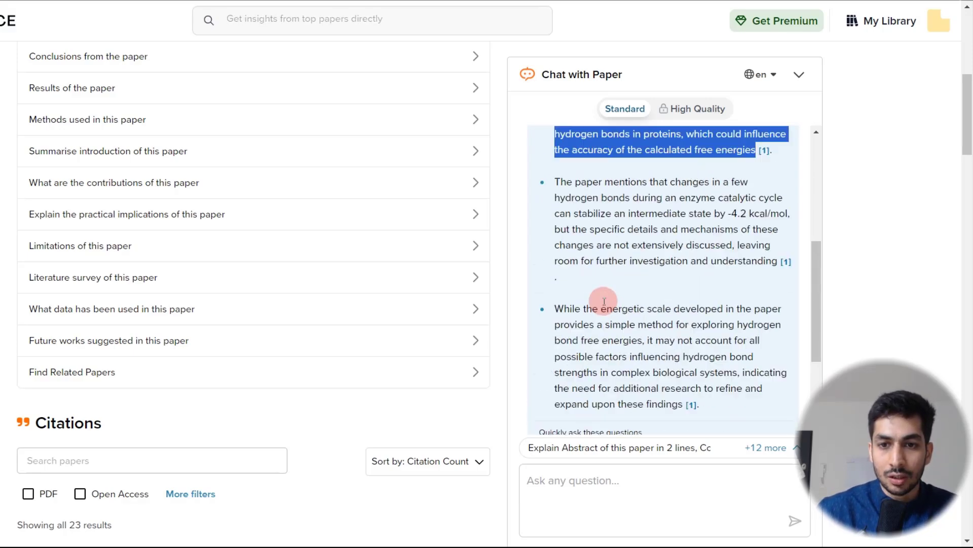
scroll(603, 304, down, 8)
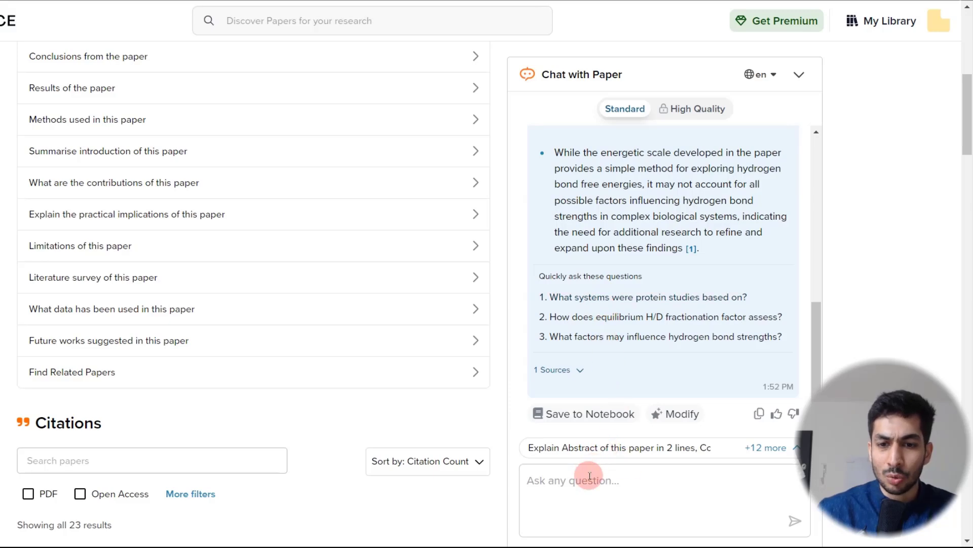
Step: Ask the paper chat "can you explain me the limitations in a simplified manner"
scroll(588, 479, up, 4)
click(589, 494)
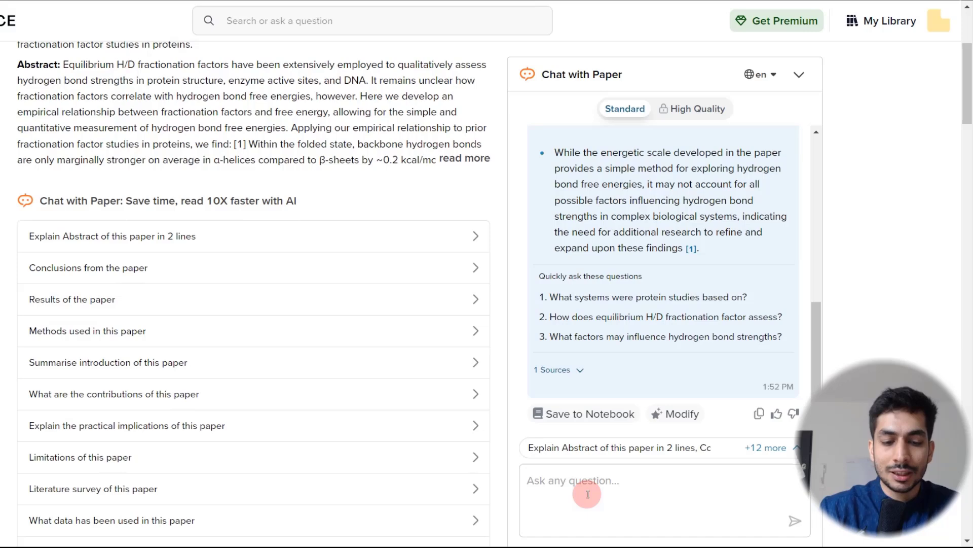
text(can you ex)
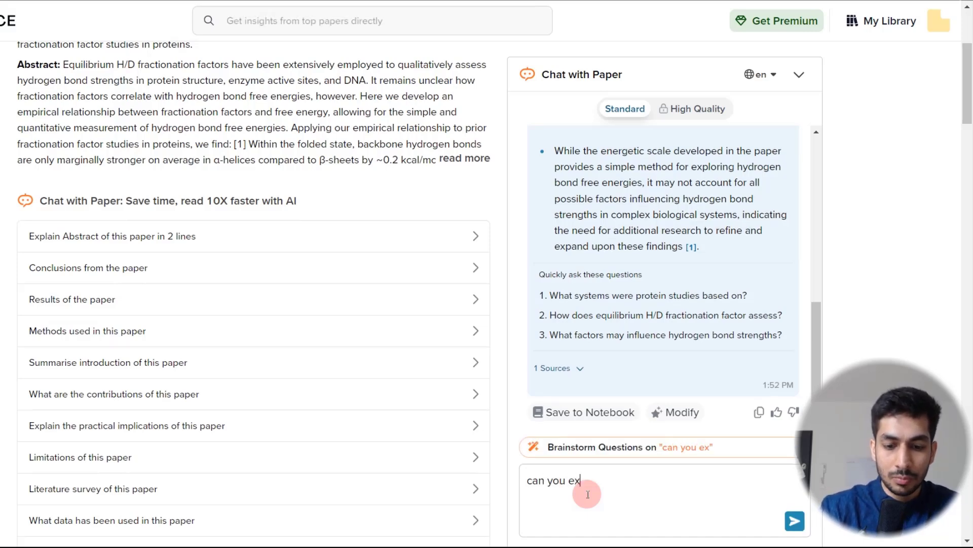
text(plain me the limitatio)
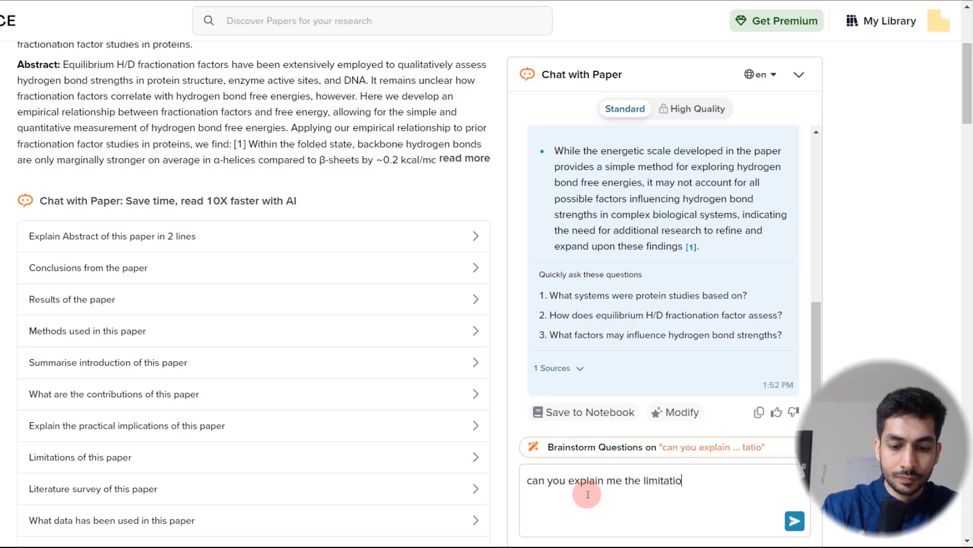
text(ns in a simplified ma)
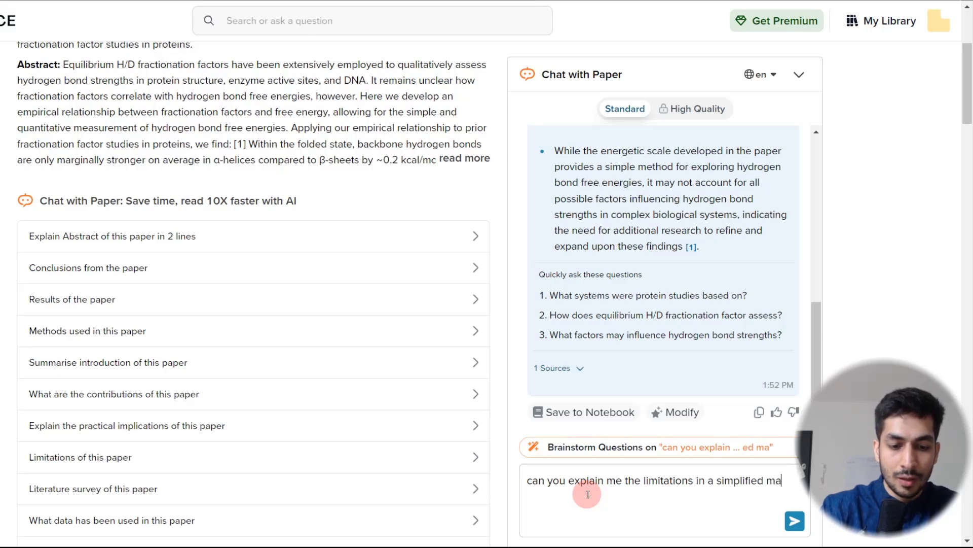
text(nner)
key(Return)
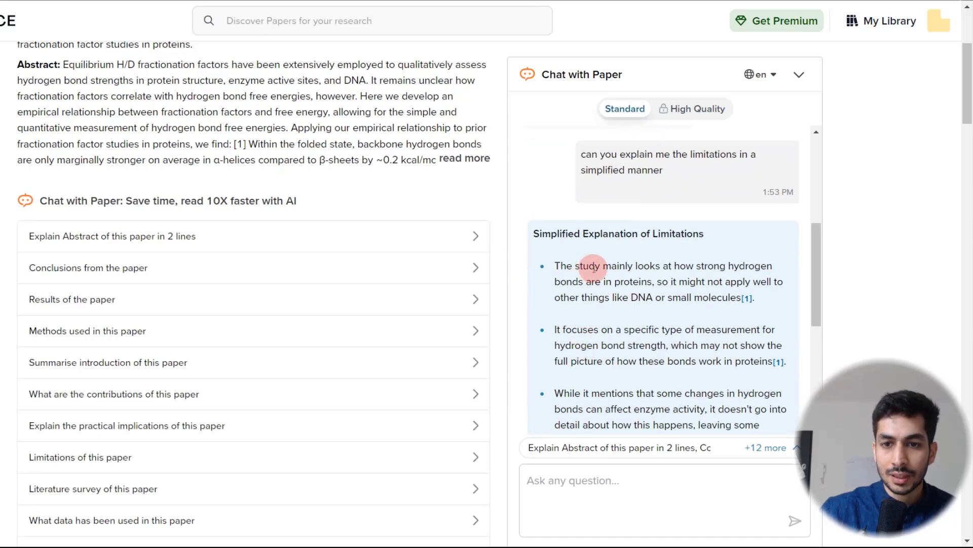
Step: Read the simplified explanation of the limitations, highlight its first point and look over the rest of the conversation and paper page
drag(561, 265, 730, 299)
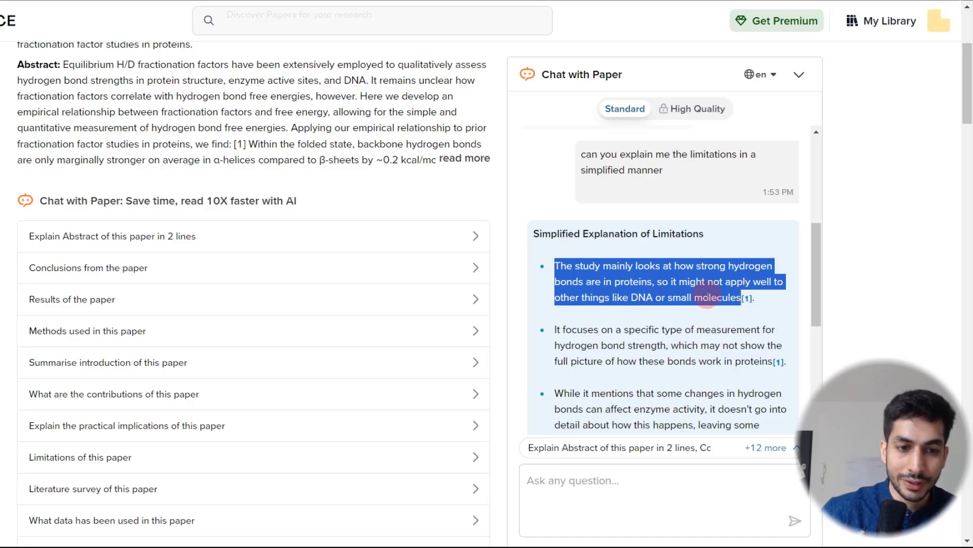
scroll(680, 320, down, 5)
scroll(683, 326, up, 5)
scroll(682, 323, down, 3)
scroll(682, 323, up, 8)
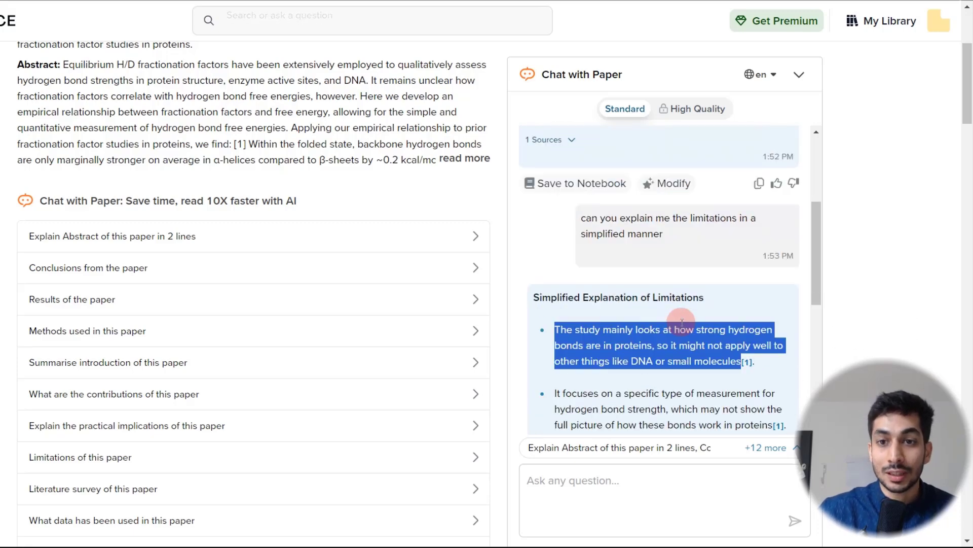
scroll(244, 316, down, 10)
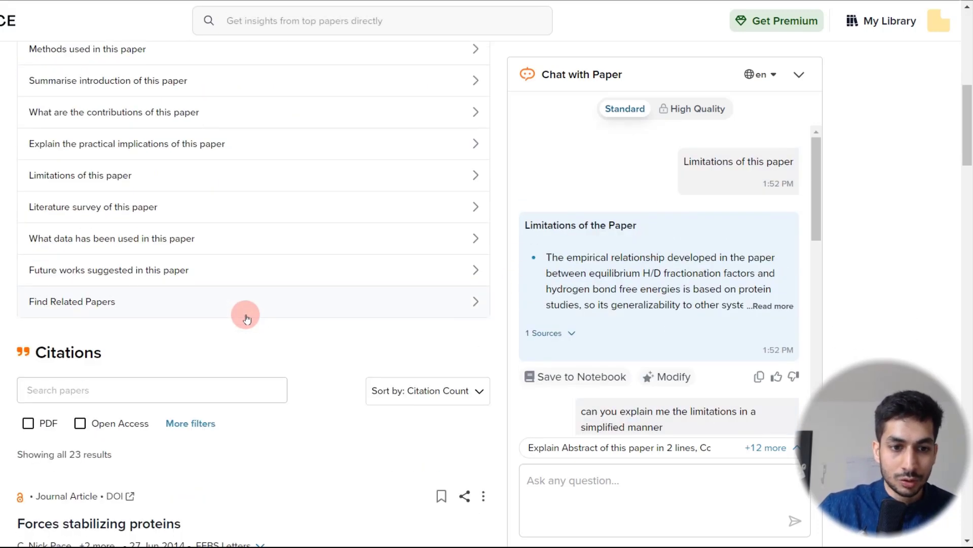
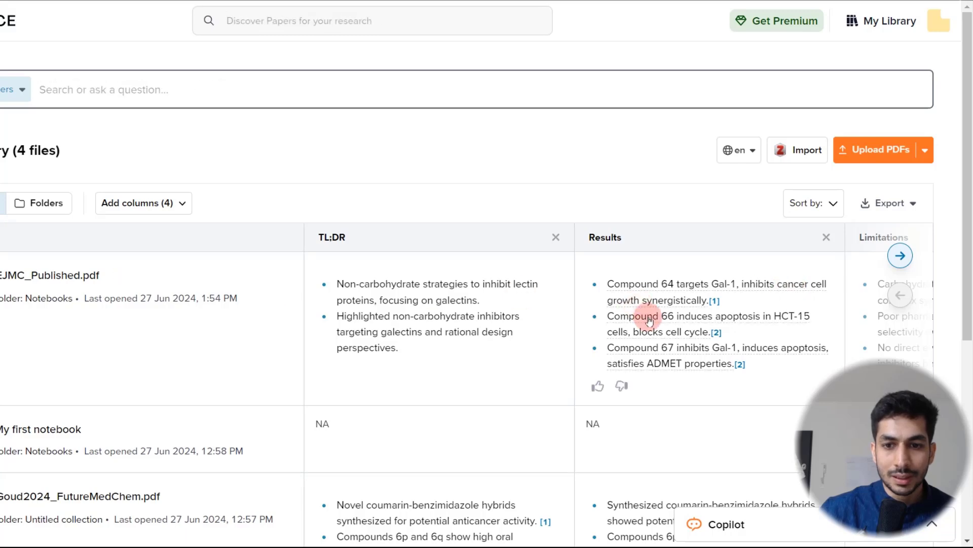
Step: Upload GreenChem.pdf from the Desktop to Copilot and save it in the Notebooks collection
click(901, 255)
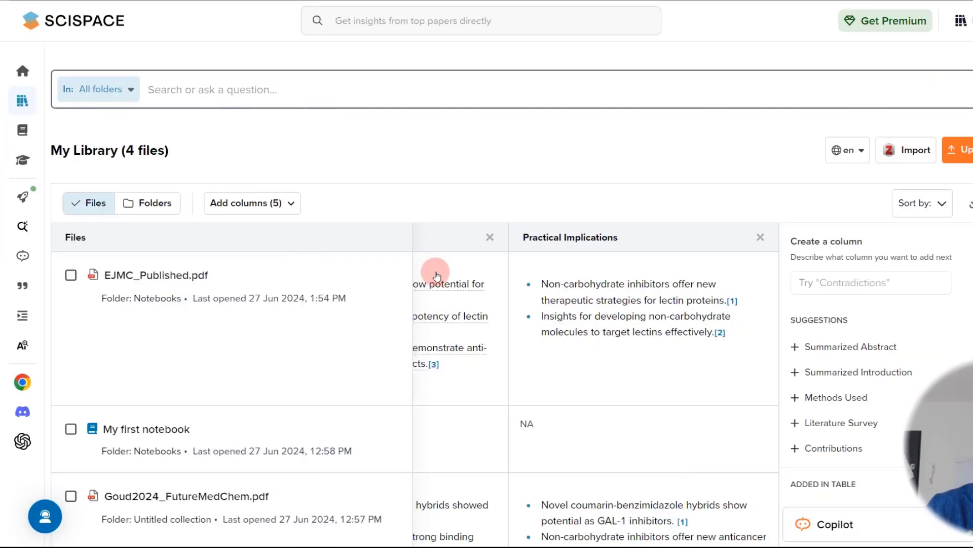
mouse_move(190, 71)
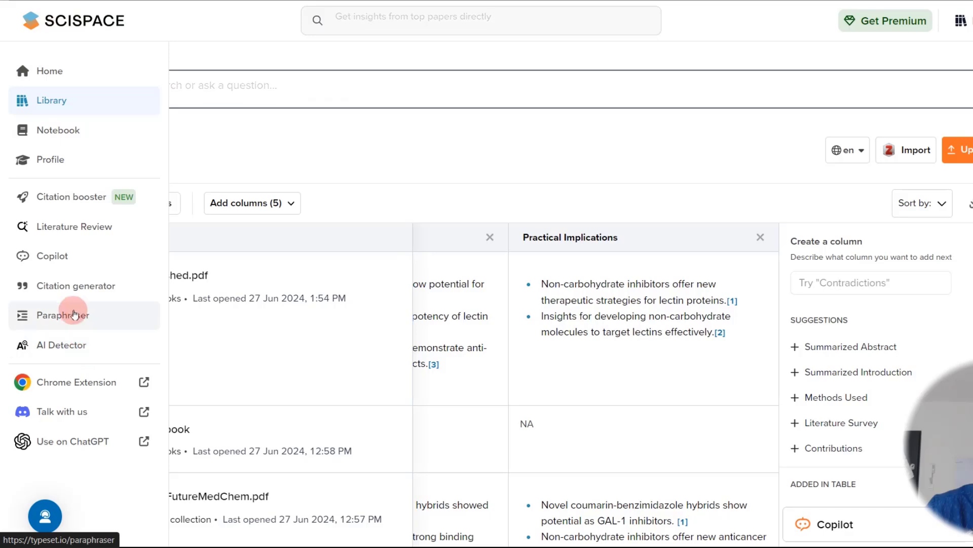
click(71, 262)
click(134, 189)
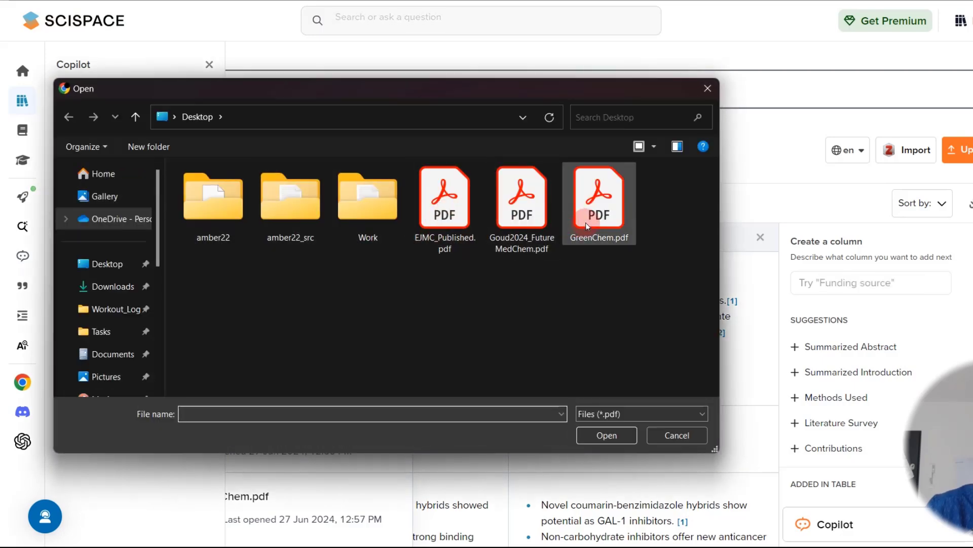
double_click(590, 227)
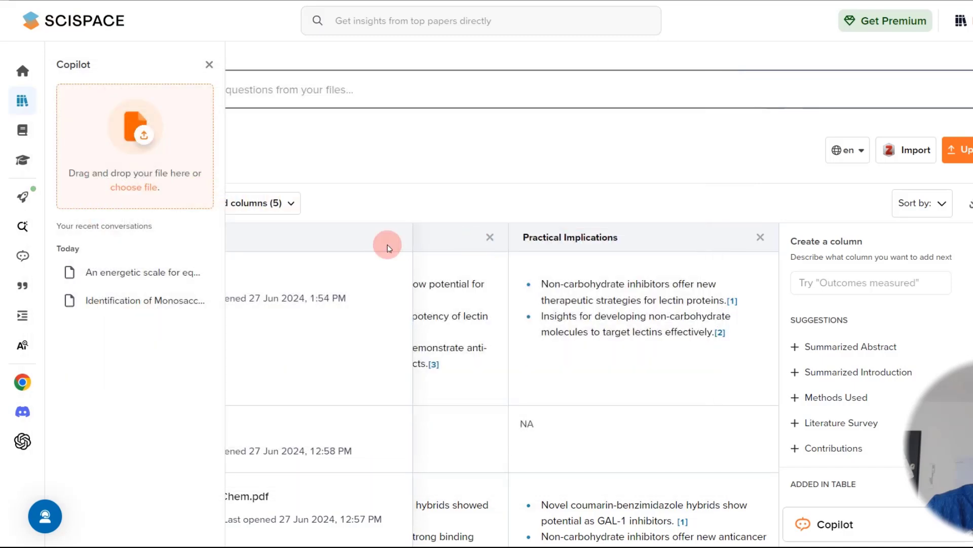
click(434, 292)
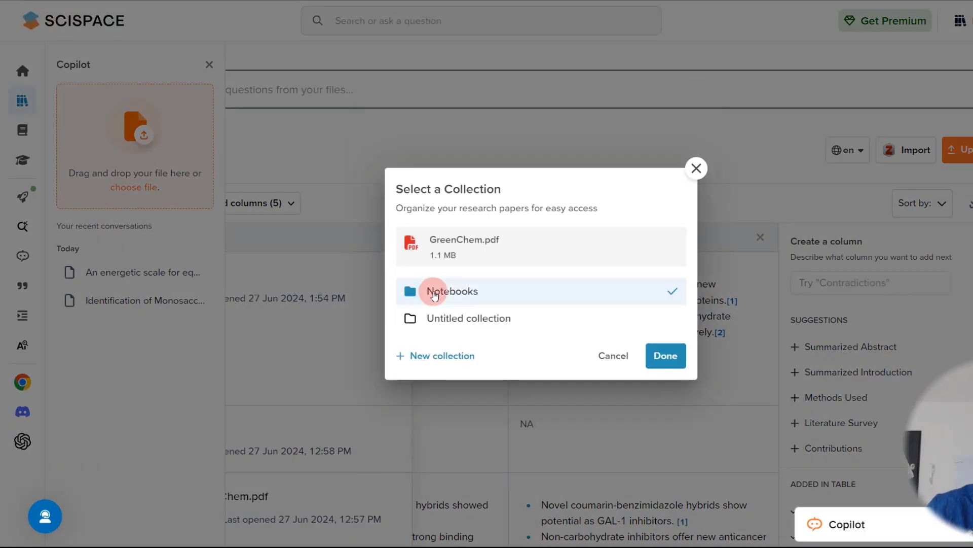
click(673, 364)
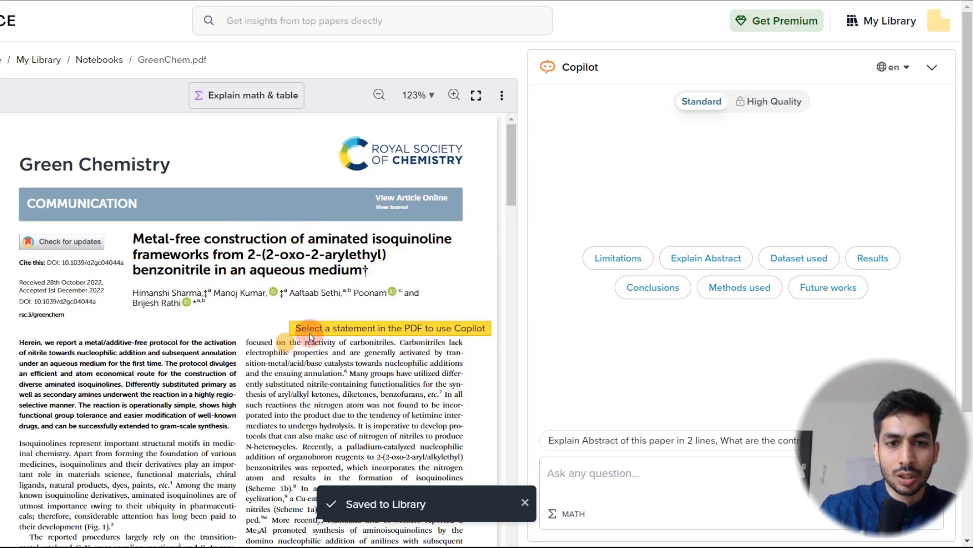
Step: Skim the GreenChem paper from its abstract through the reaction scope schemes
scroll(245, 302, down, 1)
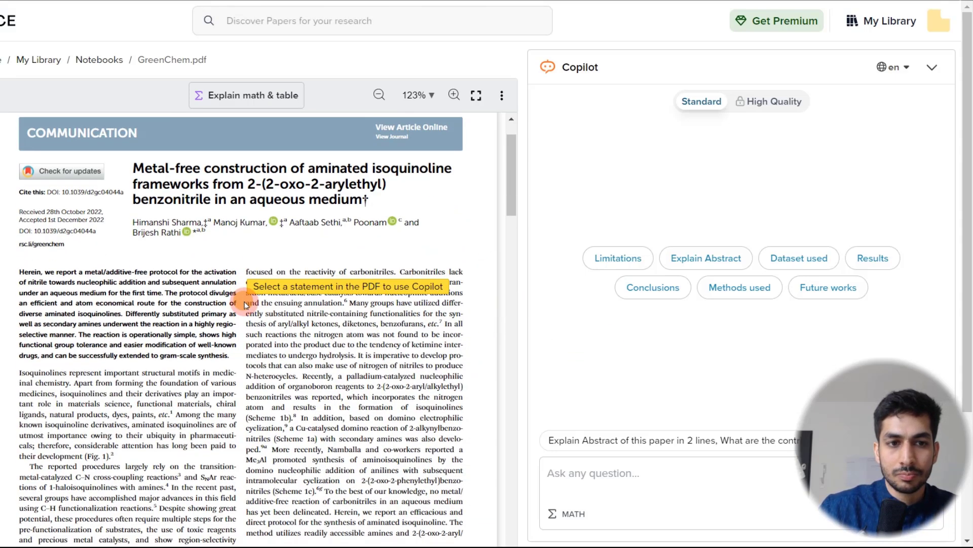
scroll(245, 304, down, 2)
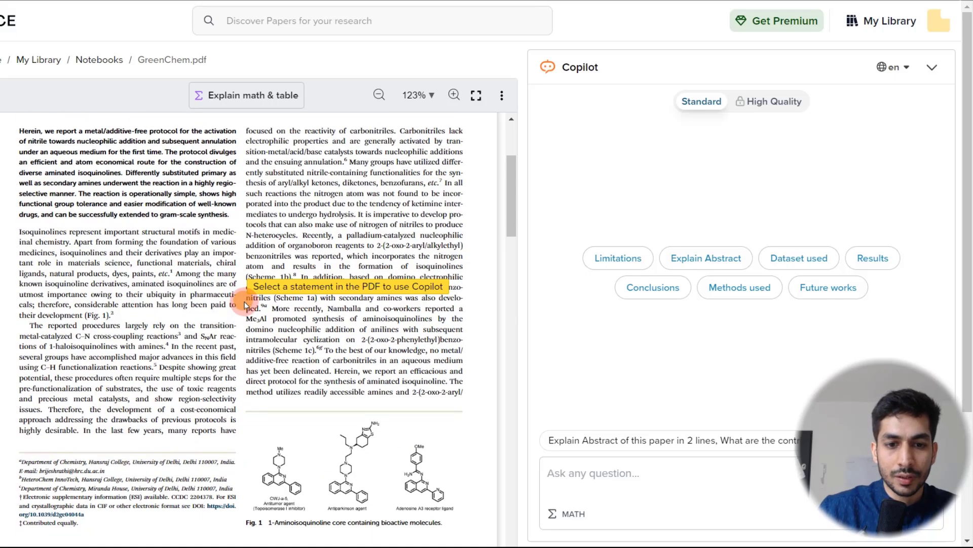
scroll(245, 304, down, 3)
scroll(245, 304, up, 1)
scroll(245, 304, down, 2)
scroll(245, 304, up, 4)
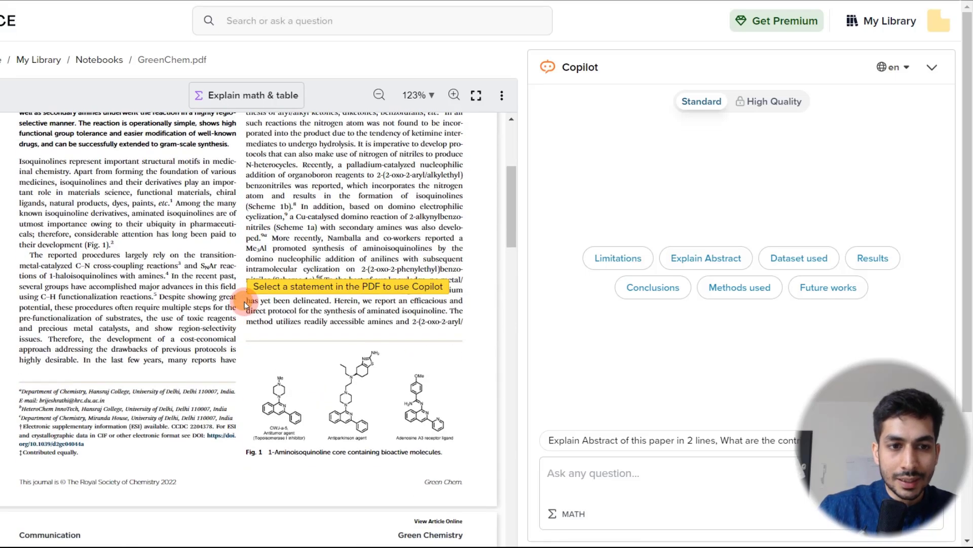
scroll(245, 304, down, 10)
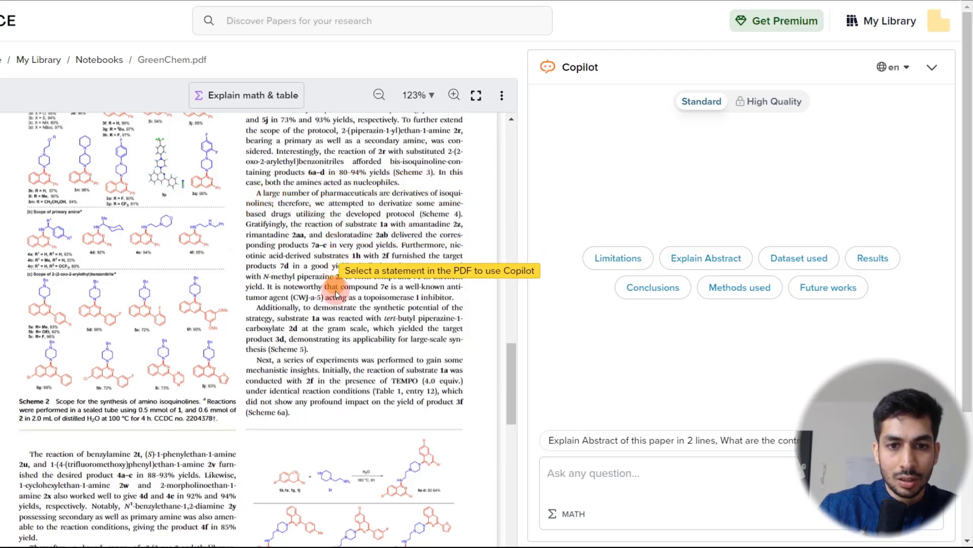
scroll(336, 294, down, 1)
scroll(336, 294, down, 5)
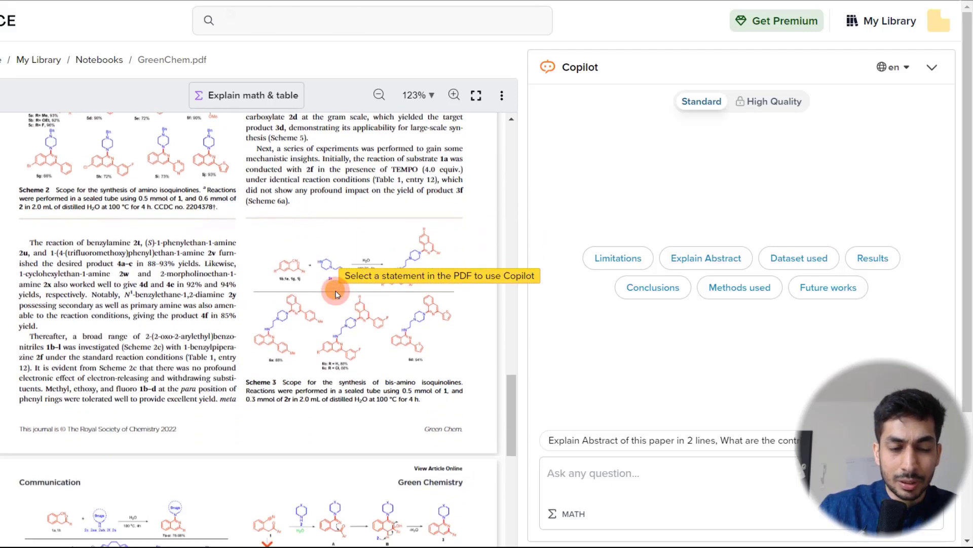
scroll(336, 294, down, 4)
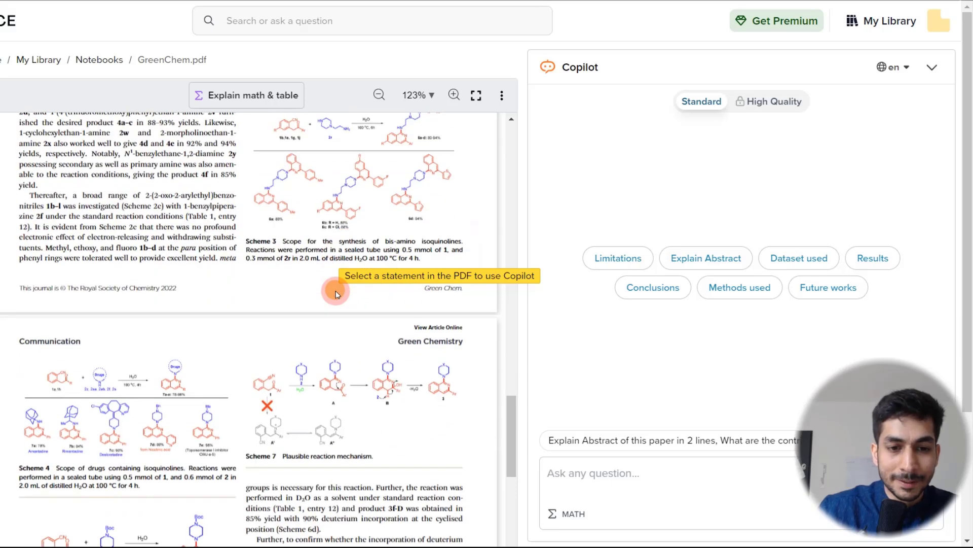
Step: Have Copilot explain the paragraph beginning "Further, to confirm whether the incorporation of deuterium" above the Conclusions
scroll(336, 294, down, 8)
drag(256, 257, 405, 329)
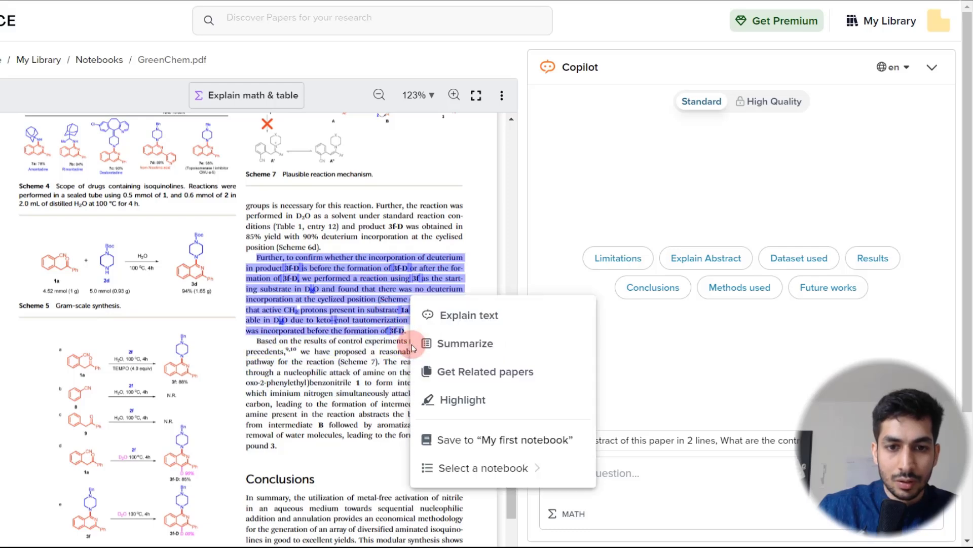
click(457, 317)
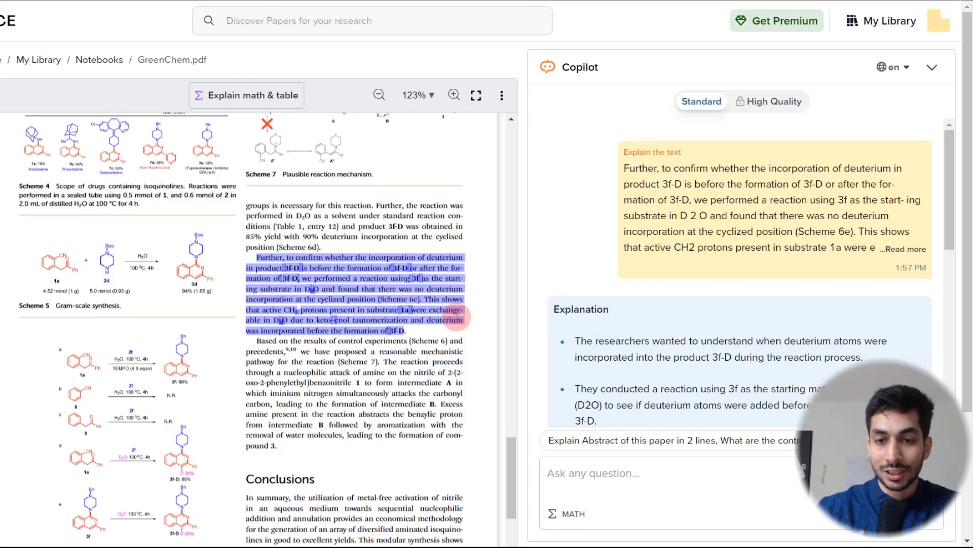
Step: Read Copilot's explanation of the deuterium paragraph, highlight its first two points and review the suggested follow-up questions
scroll(680, 269, down, 2)
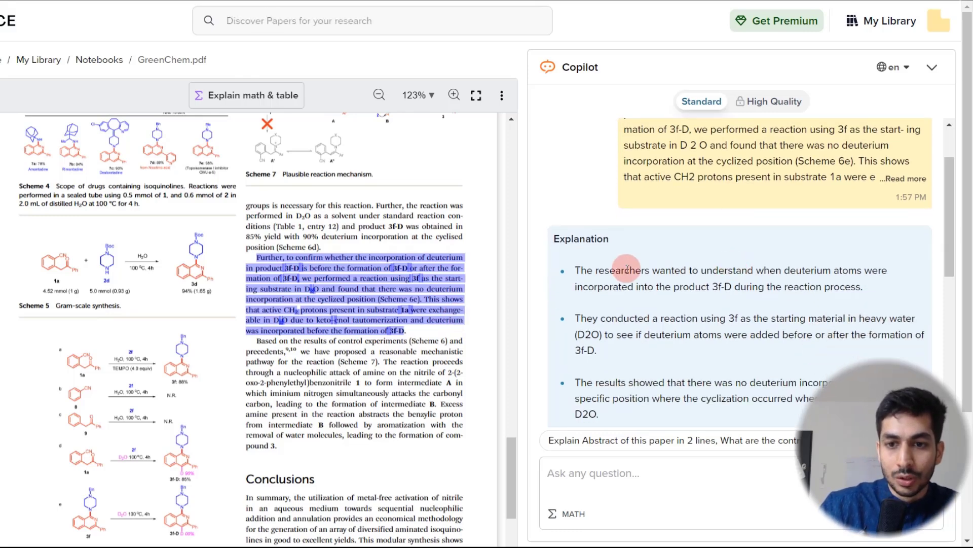
drag(586, 270, 856, 291)
scroll(857, 292, down, 4)
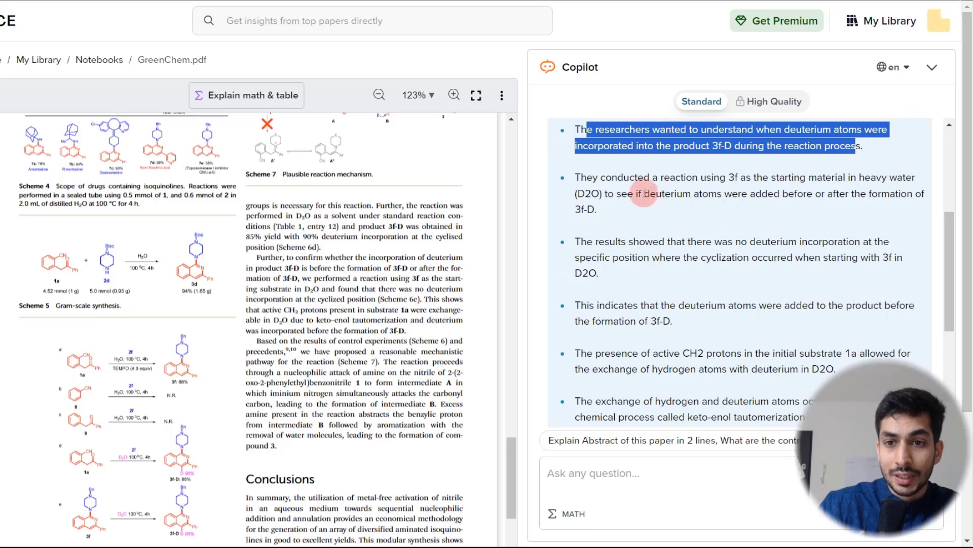
drag(629, 178, 857, 195)
scroll(700, 182, down, 4)
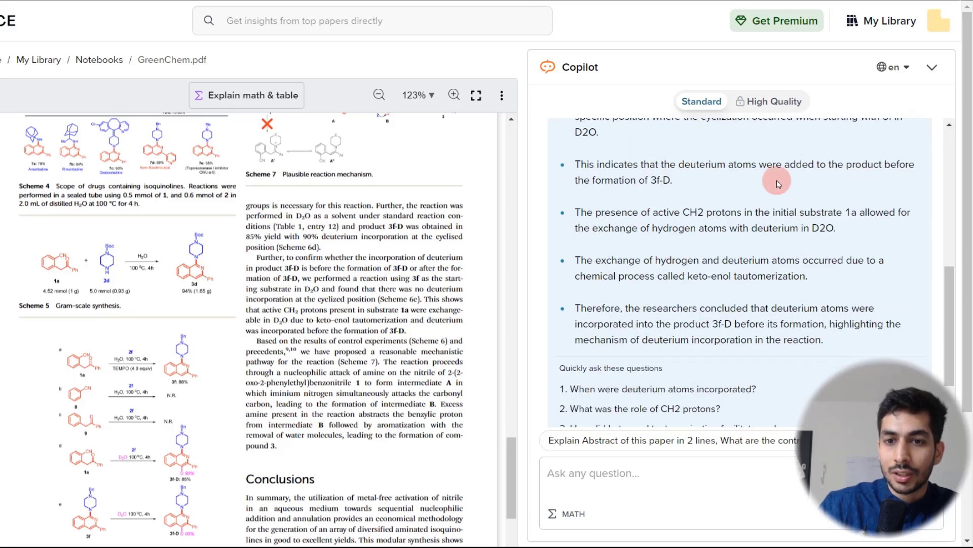
scroll(702, 269, down, 2)
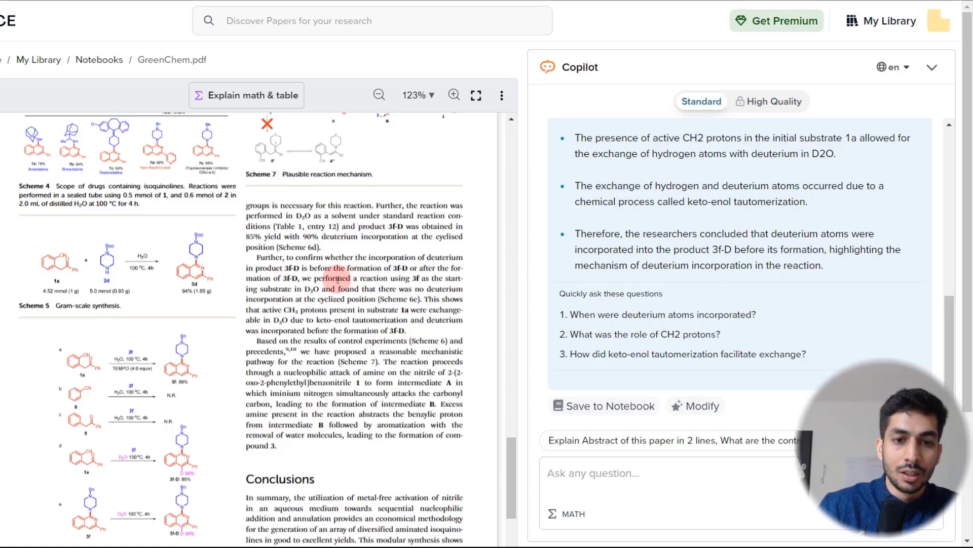
Step: Have Copilot explain the sentence beginning "A large number of pharmaceuticals" beside Scheme 2
scroll(336, 279, up, 7)
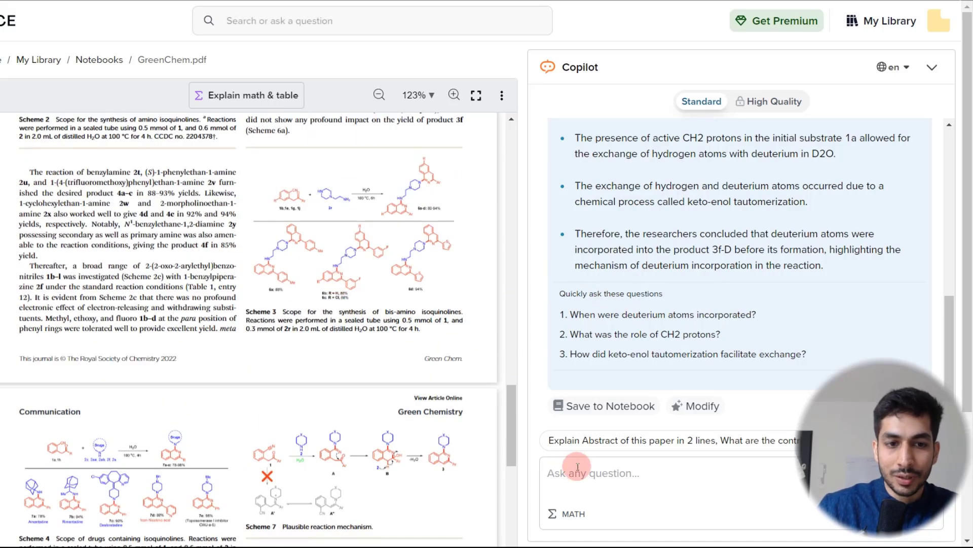
scroll(306, 332, down, 8)
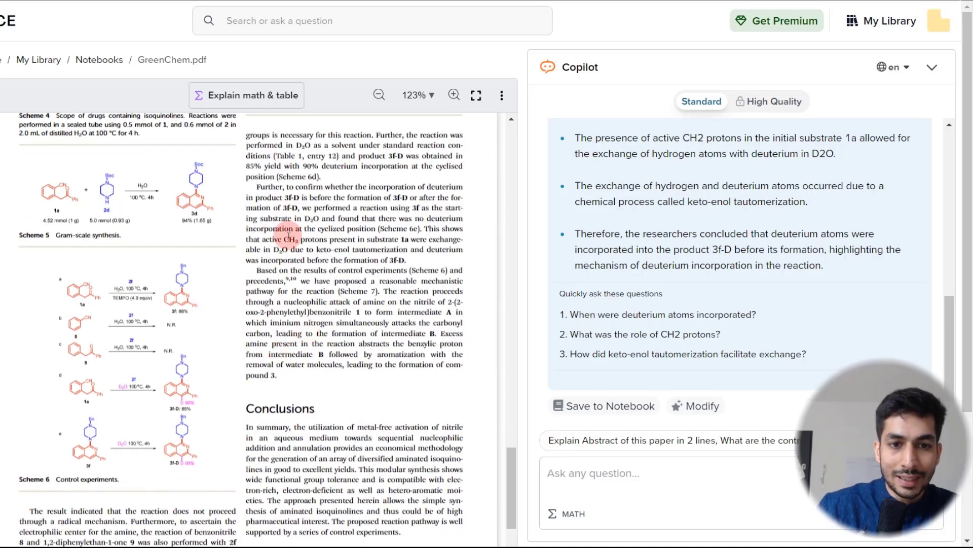
scroll(281, 219, up, 10)
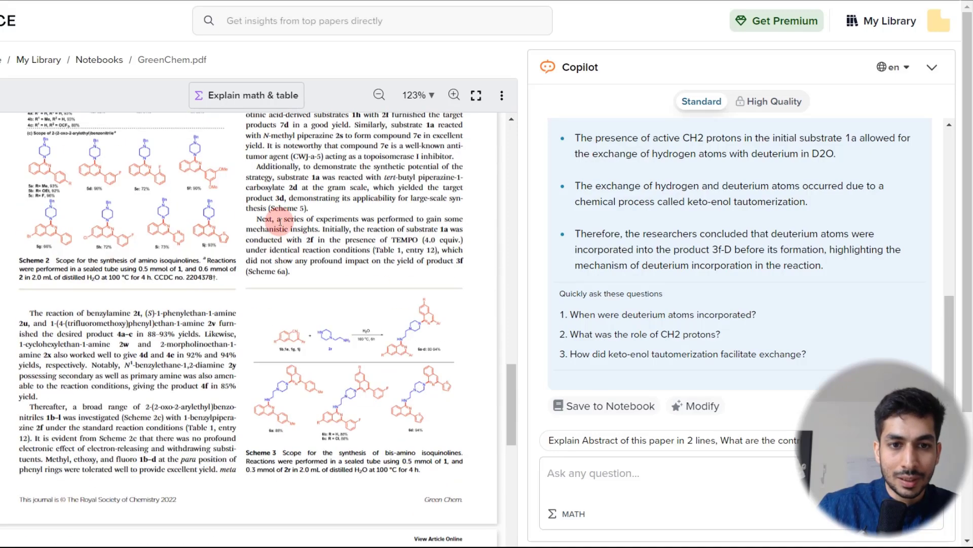
drag(256, 333, 417, 357)
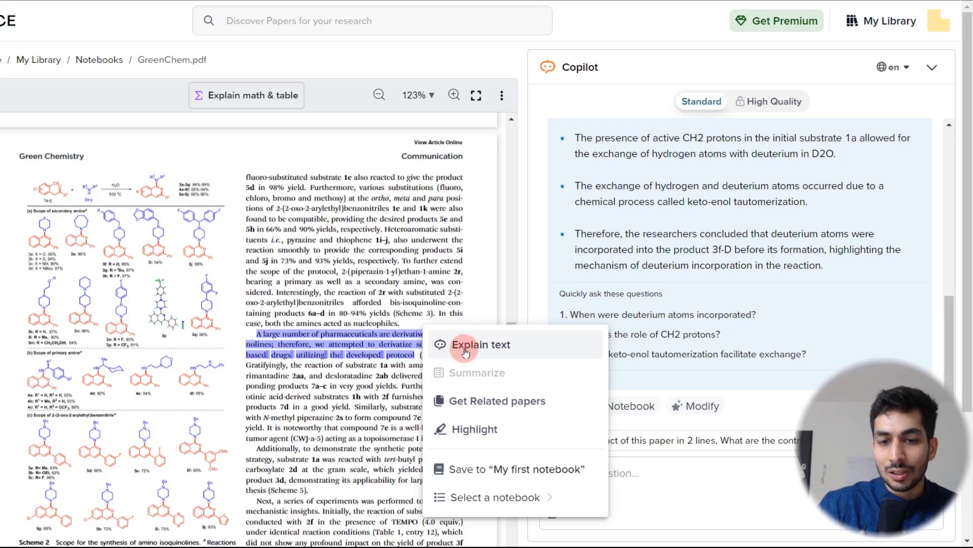
click(470, 347)
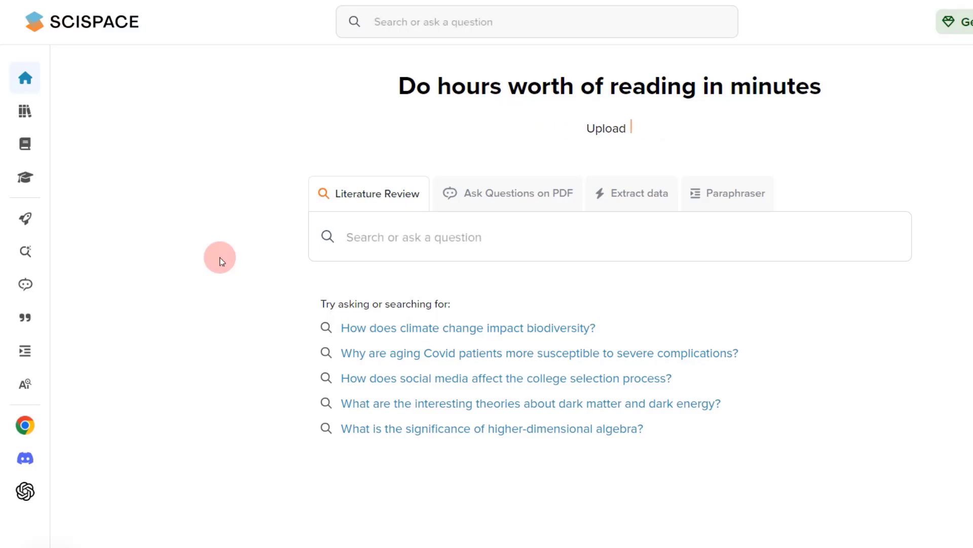
Step: Open the Citation booster and inspect its full-text PDF upload dialog, closing it without uploading a file
mouse_move(26, 176)
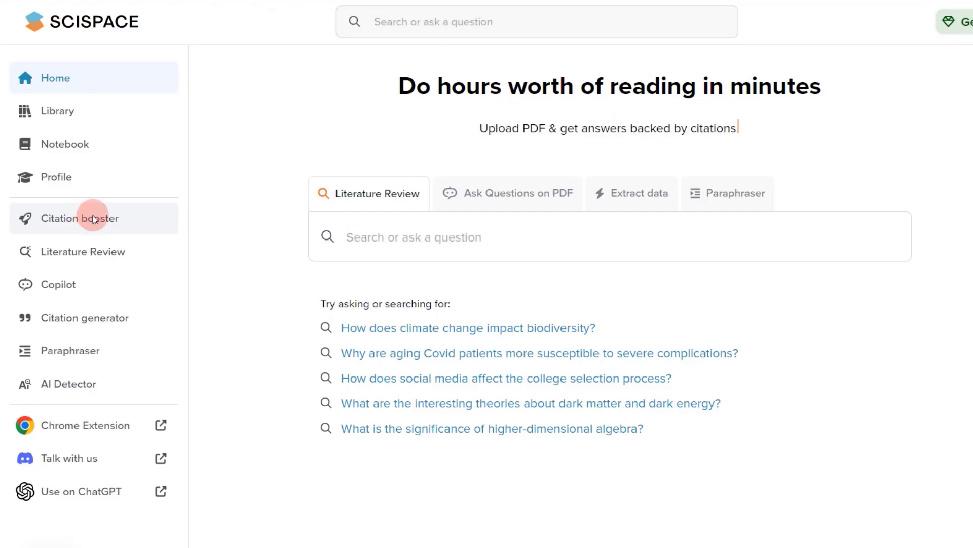
click(93, 219)
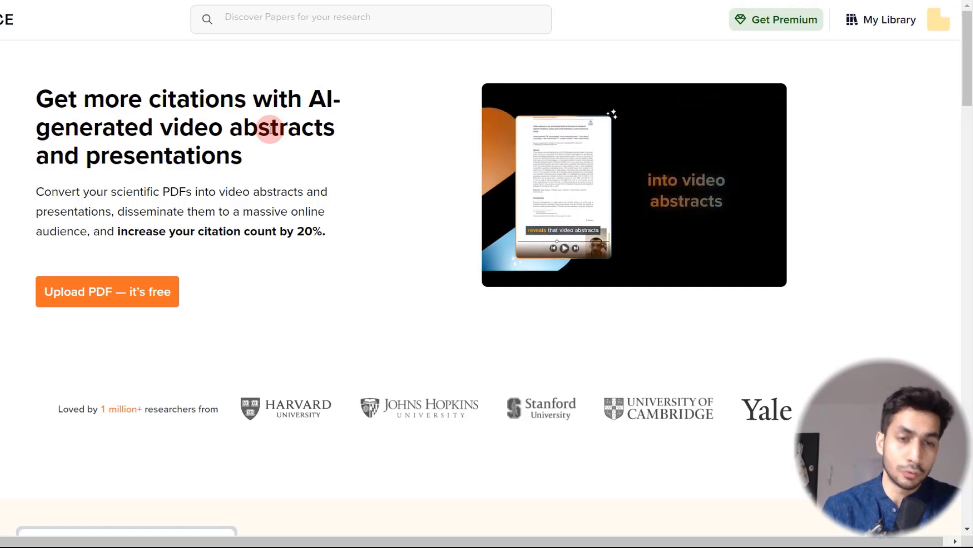
click(112, 299)
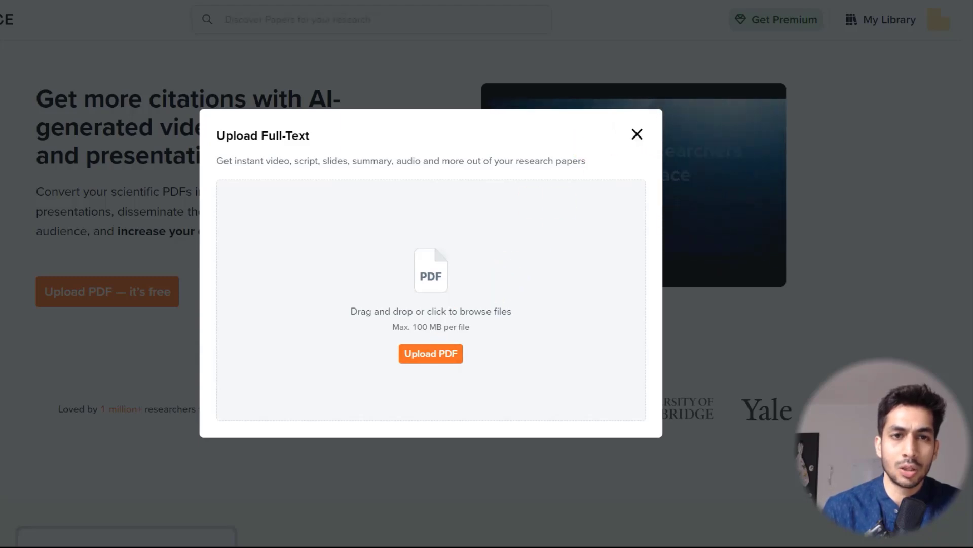
click(637, 134)
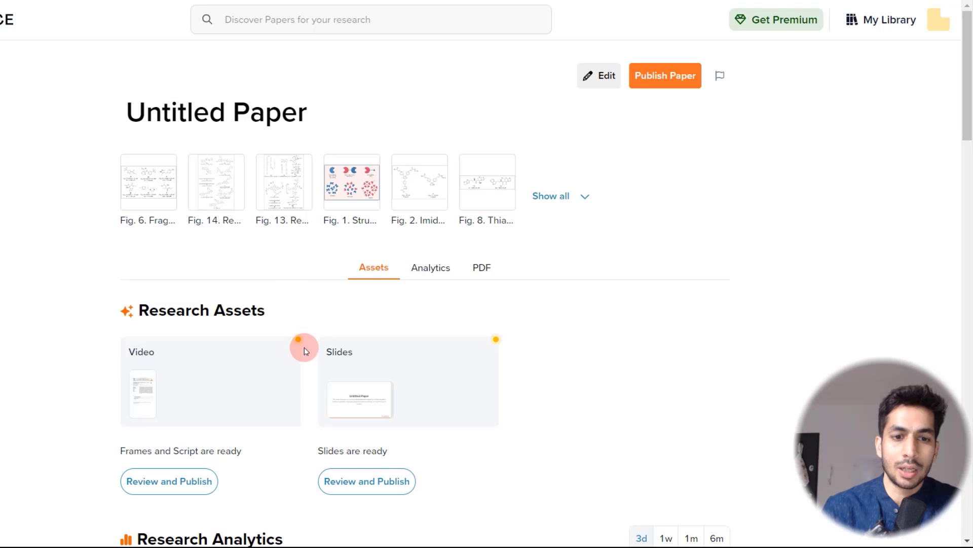
Step: Review the untitled paper's research assets, view the generated video's frames and expand its full transcript
scroll(304, 348, down, 1)
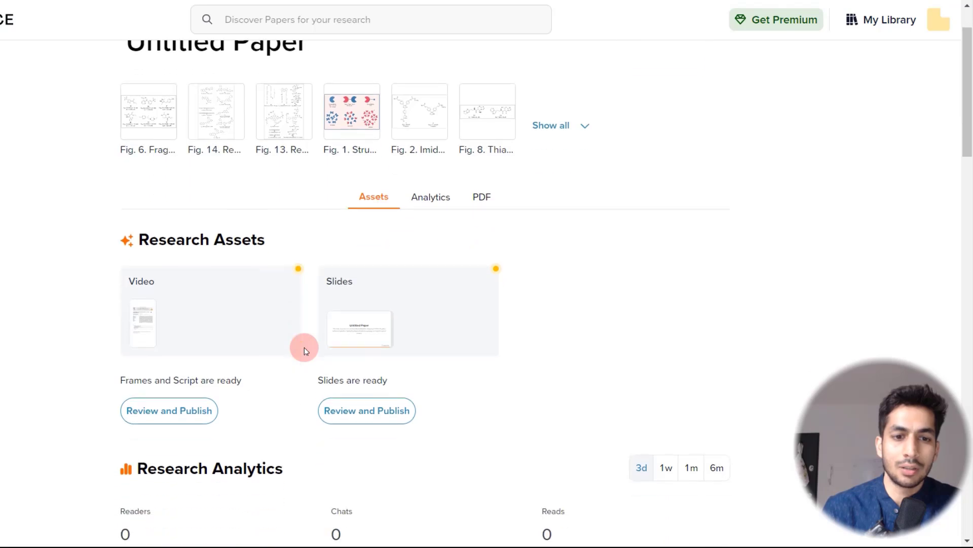
scroll(304, 350, up, 1)
scroll(305, 349, down, 2)
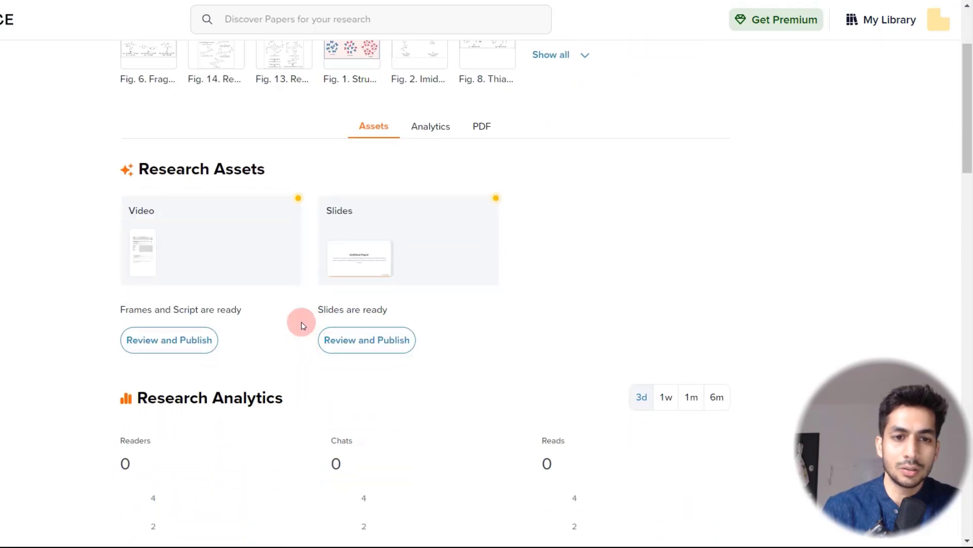
mouse_move(173, 254)
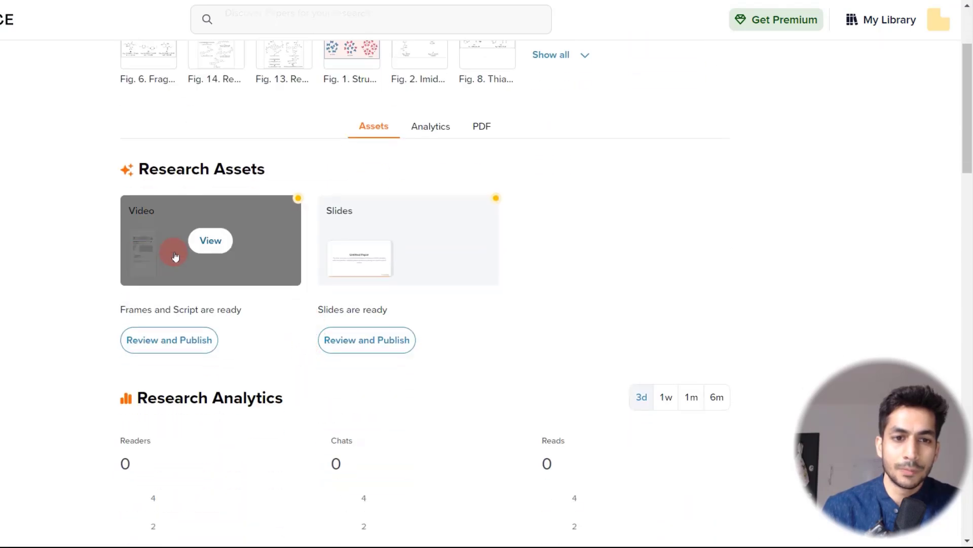
click(227, 260)
scroll(304, 296, down, 5)
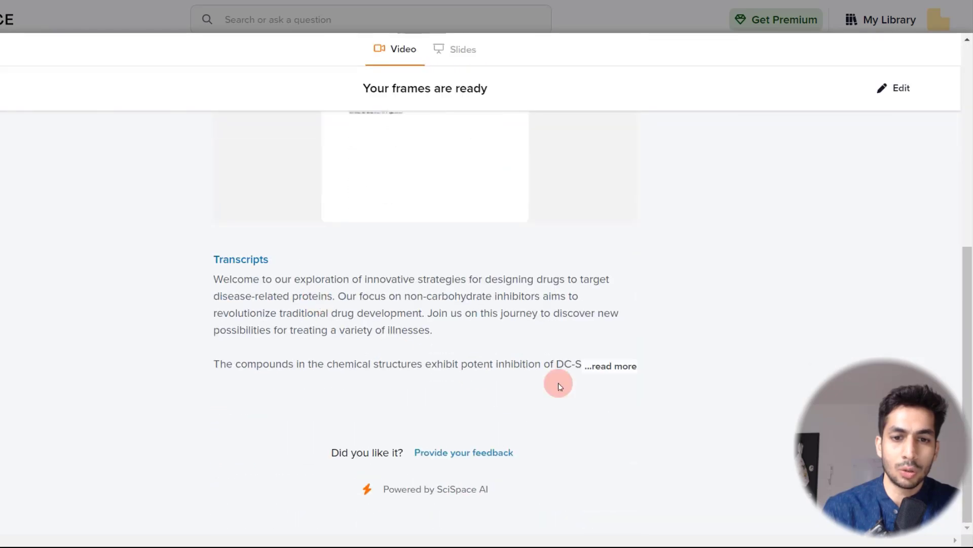
click(616, 366)
scroll(293, 315, down, 3)
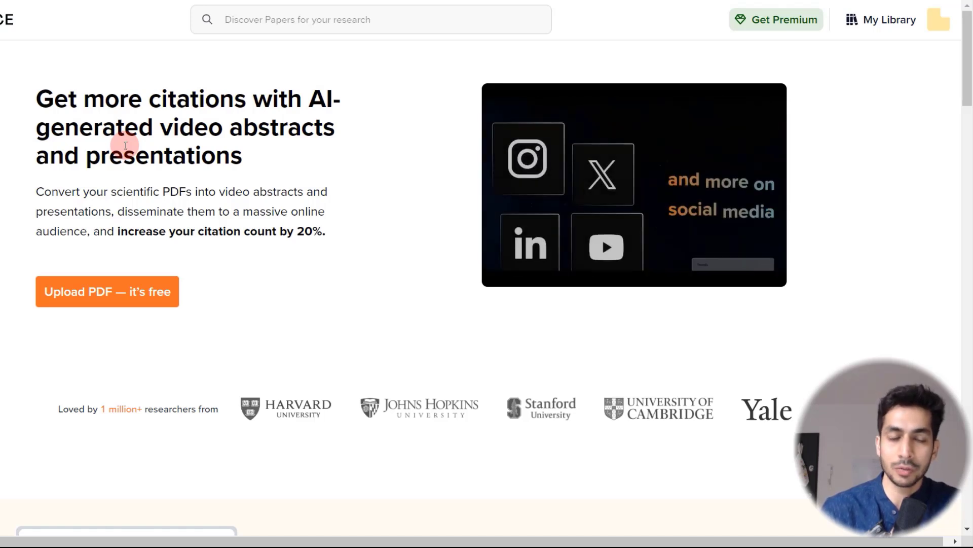
Step: Open the Premium plan comparison and show the prices for monthly billing
click(784, 19)
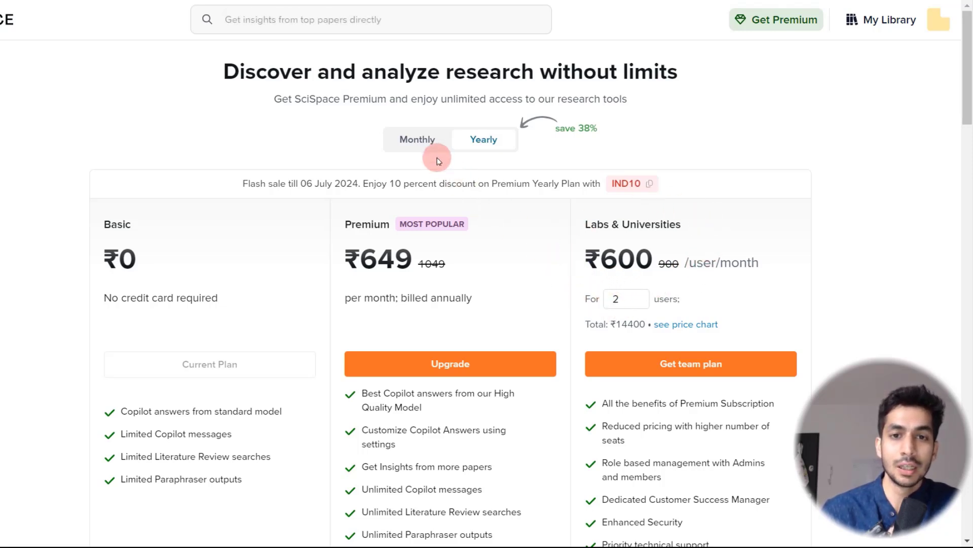
click(419, 138)
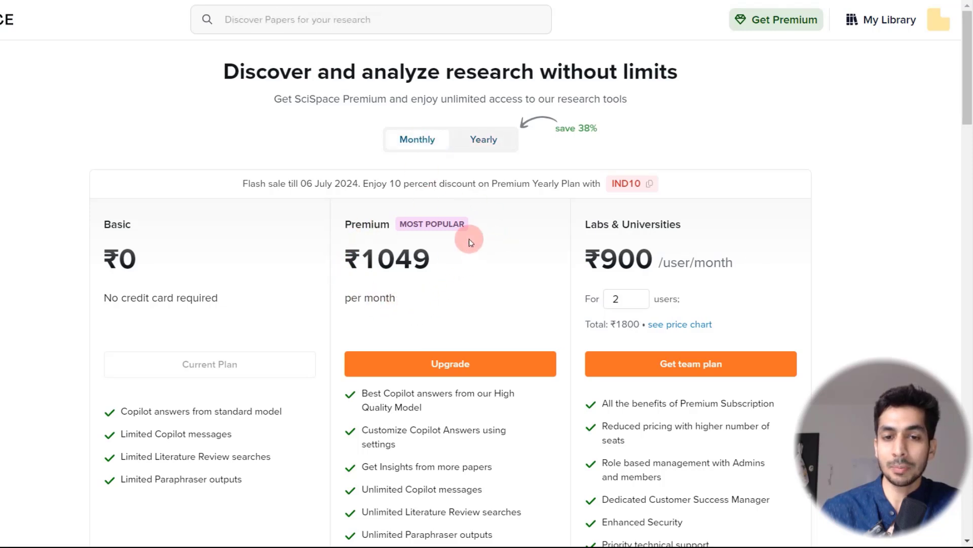